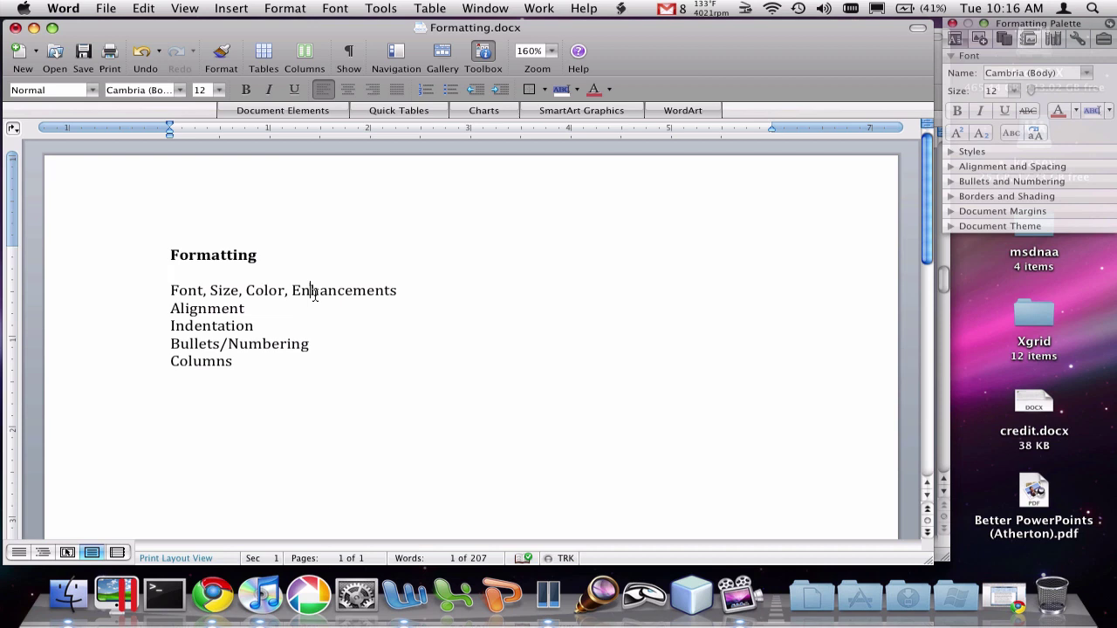
Step: Apply Book Antiqua to the word "Font" in the first topic line, and replace it with Bauhaus 93
double_click(315, 295)
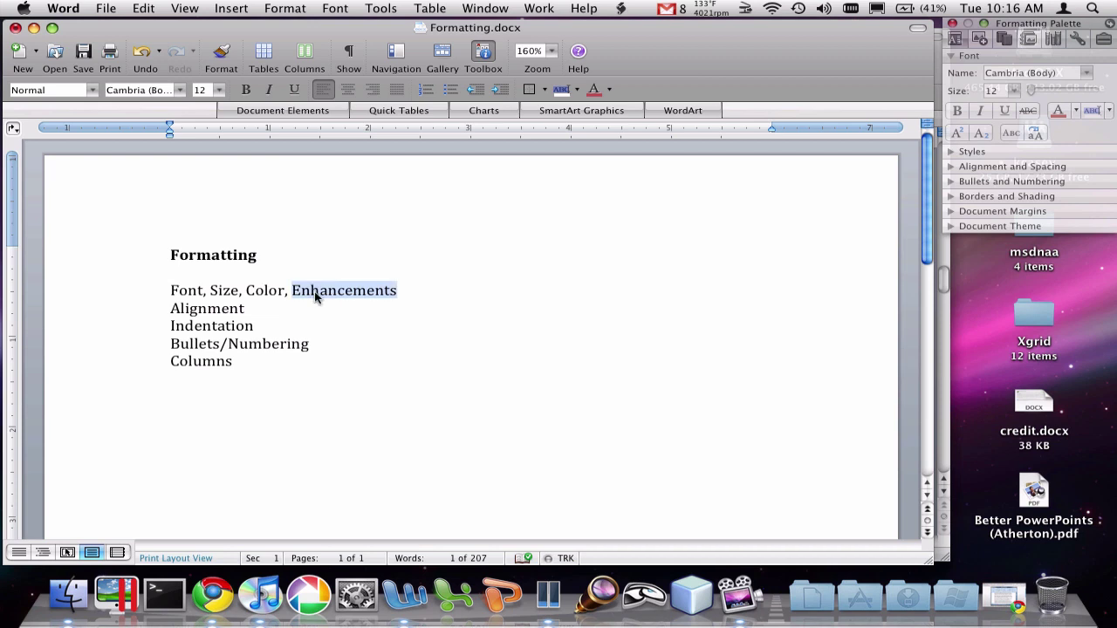
double_click(191, 293)
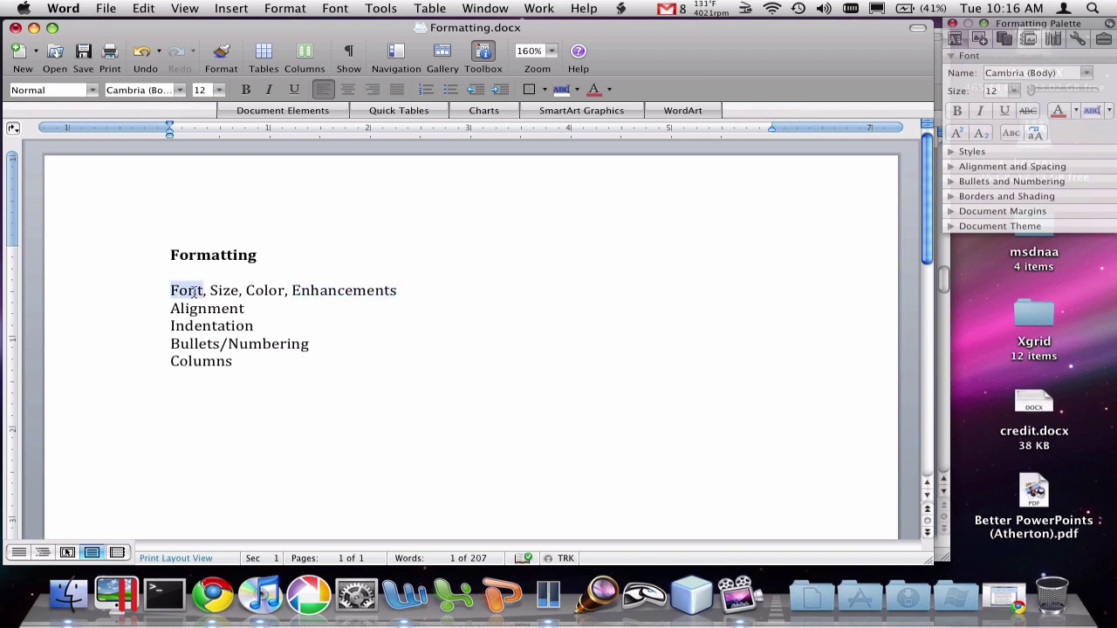
left_click(179, 91)
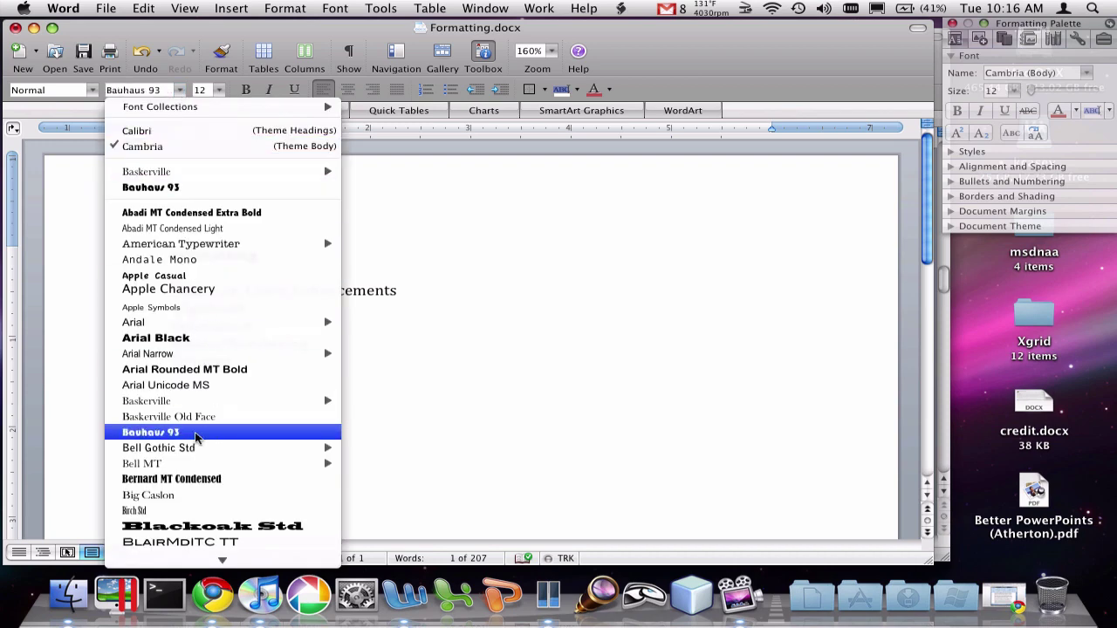
scroll(175, 454, "down", 3)
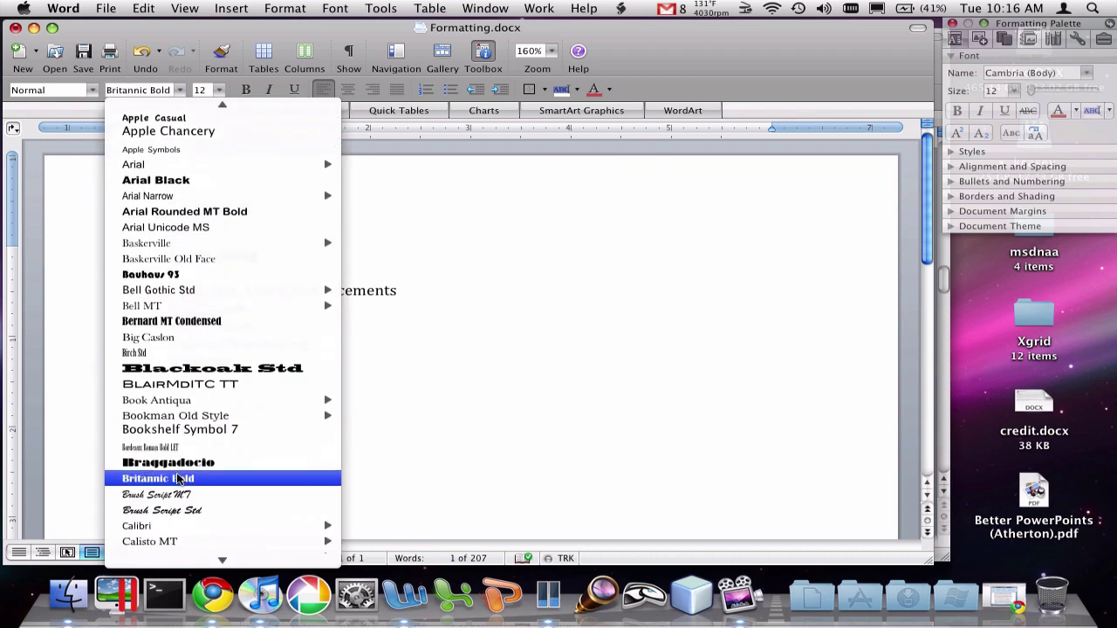
left_click(172, 399)
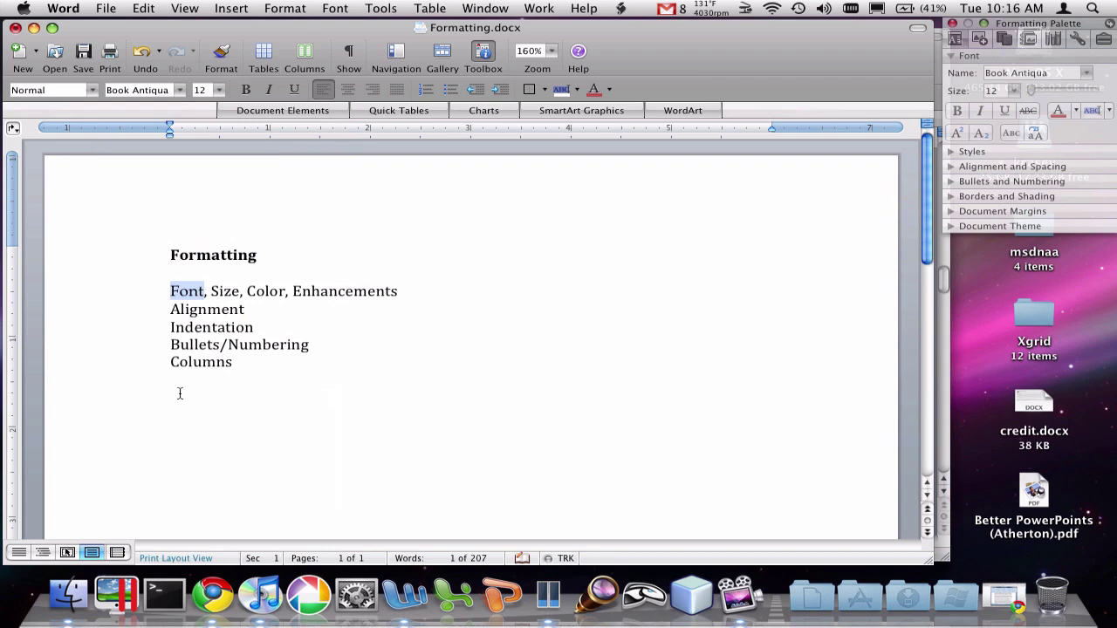
left_click(180, 91)
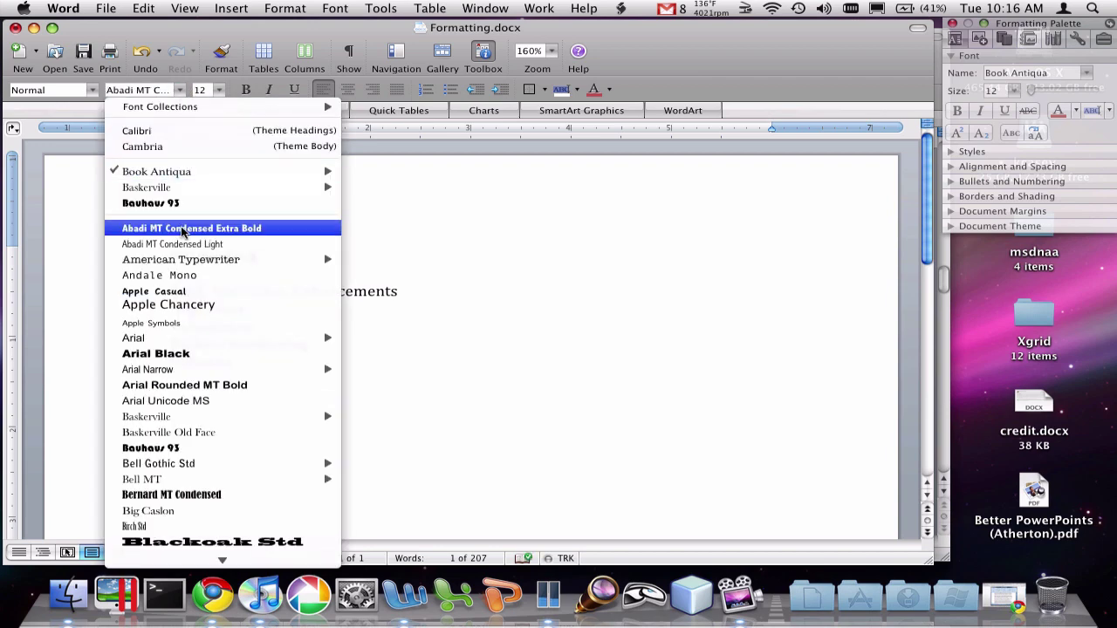
left_click(177, 204)
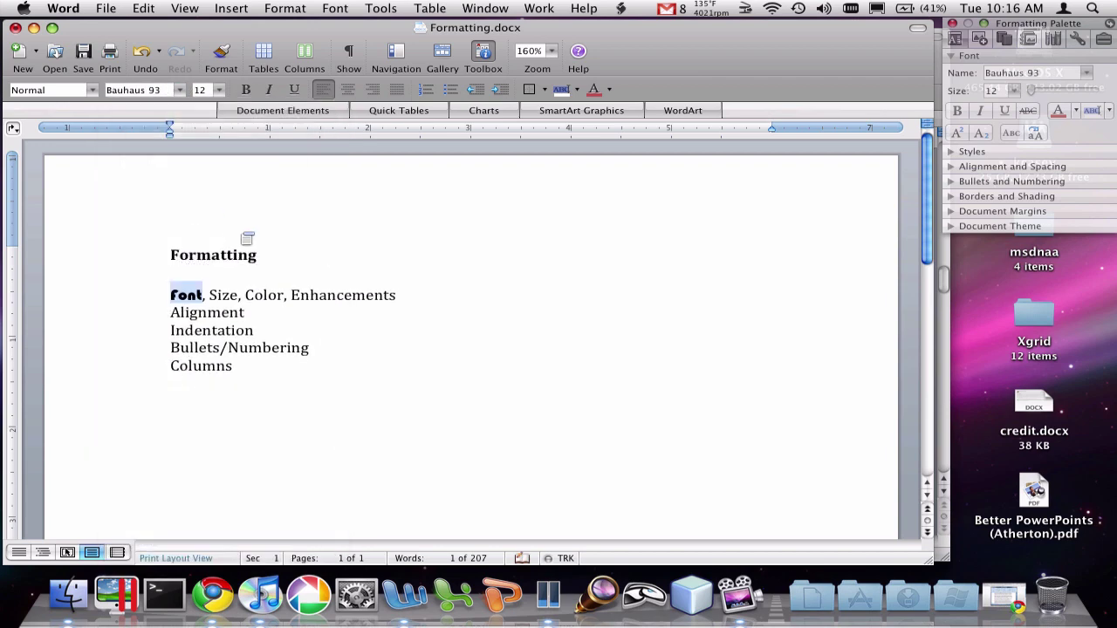
left_click(419, 315)
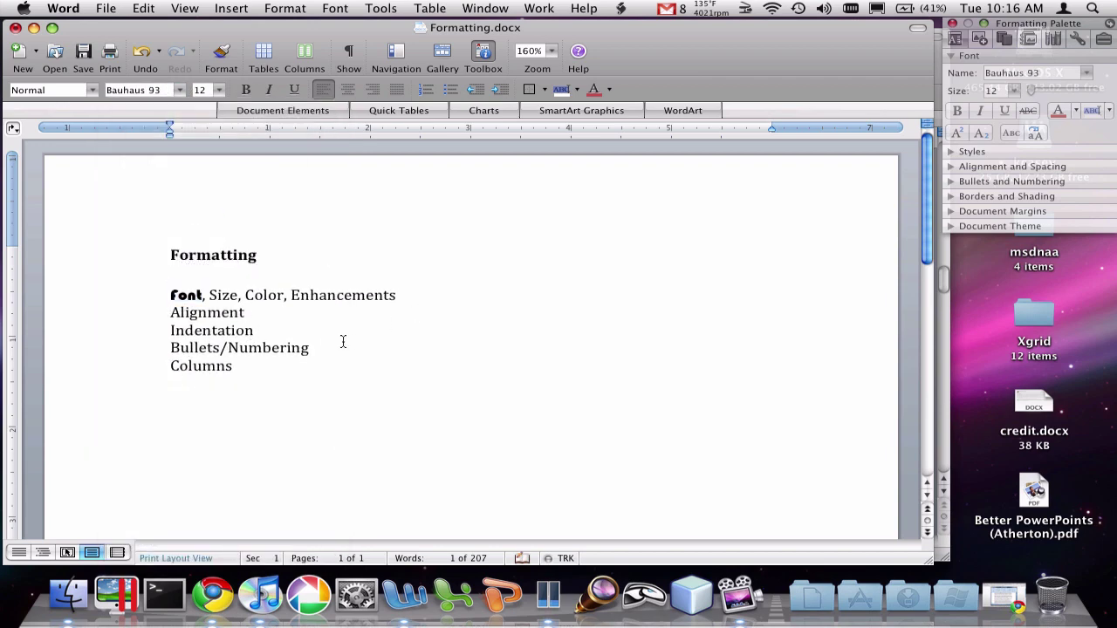
Step: Enlarge the word "Size" in the first topic line to 24 points, and reduce it to 20 points
double_click(225, 296)
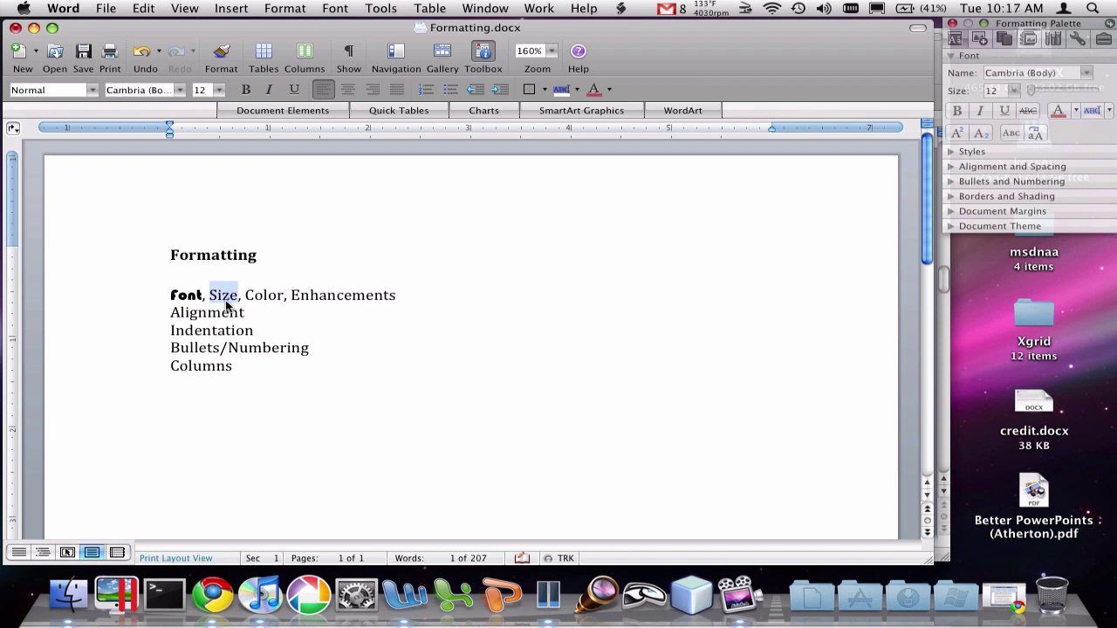
left_click(217, 91)
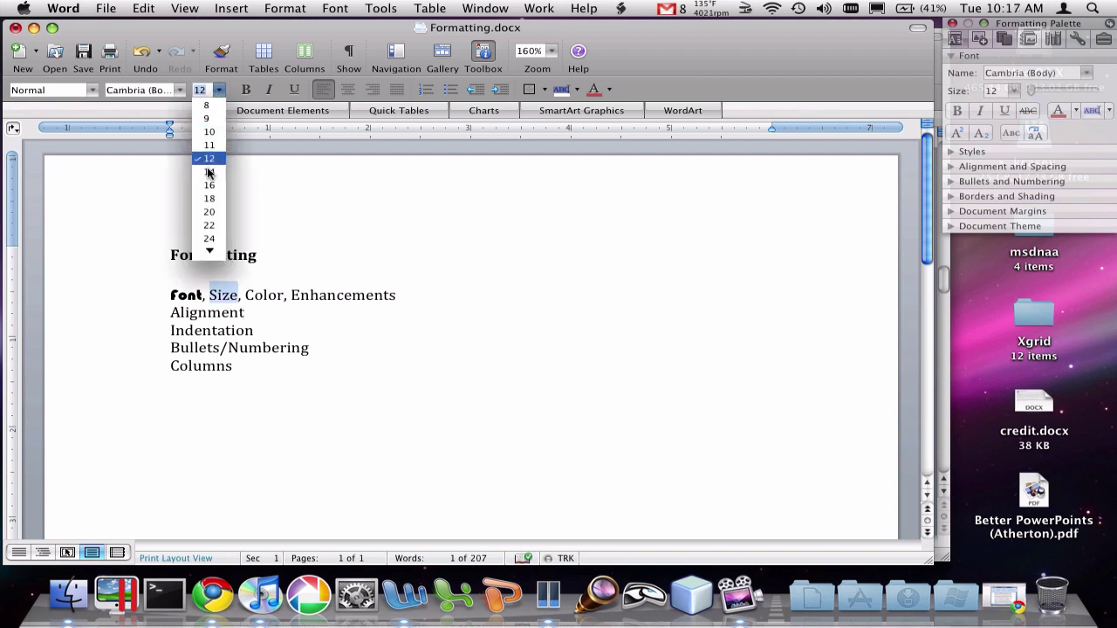
left_click(212, 237)
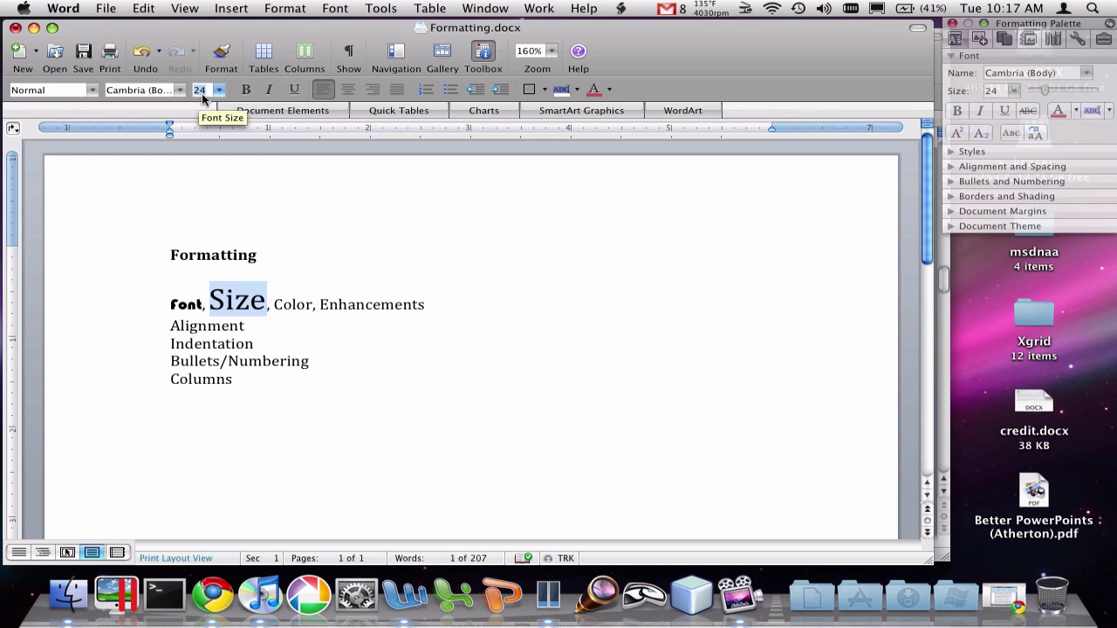
type("20")
key("Return")
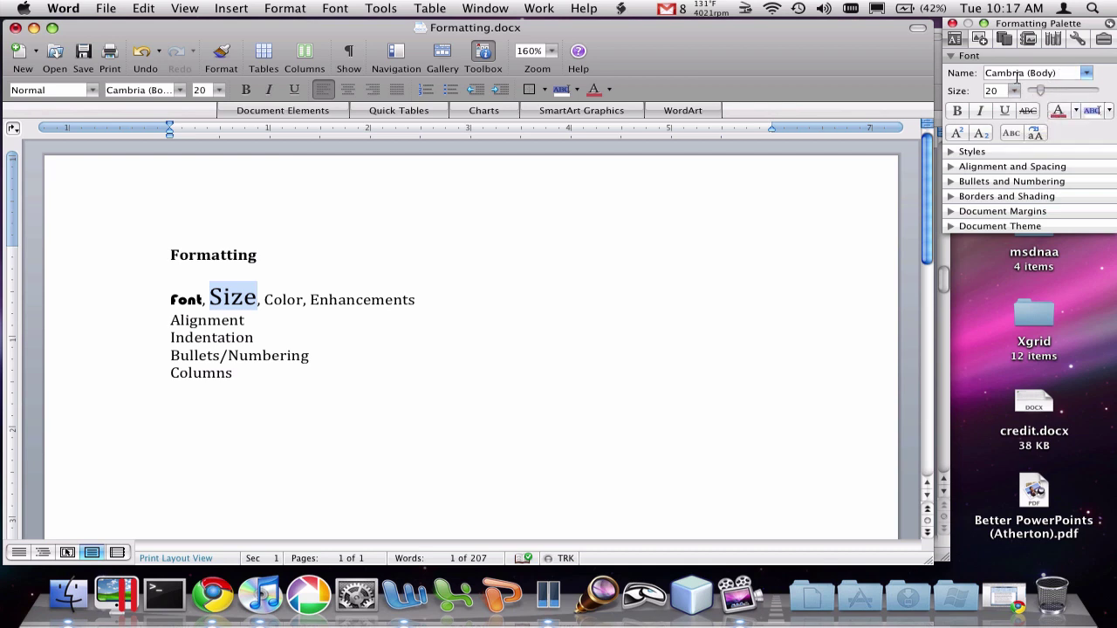
Step: Set the word "Size" to the Book Antiqua font at 45 points
left_click(1086, 72)
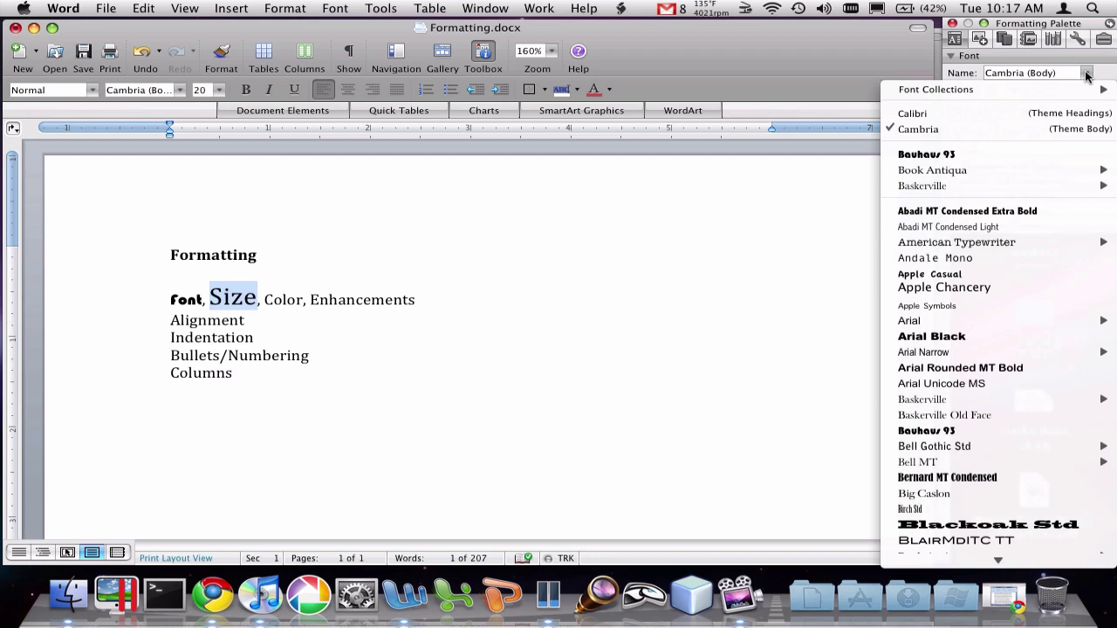
left_click(1014, 170)
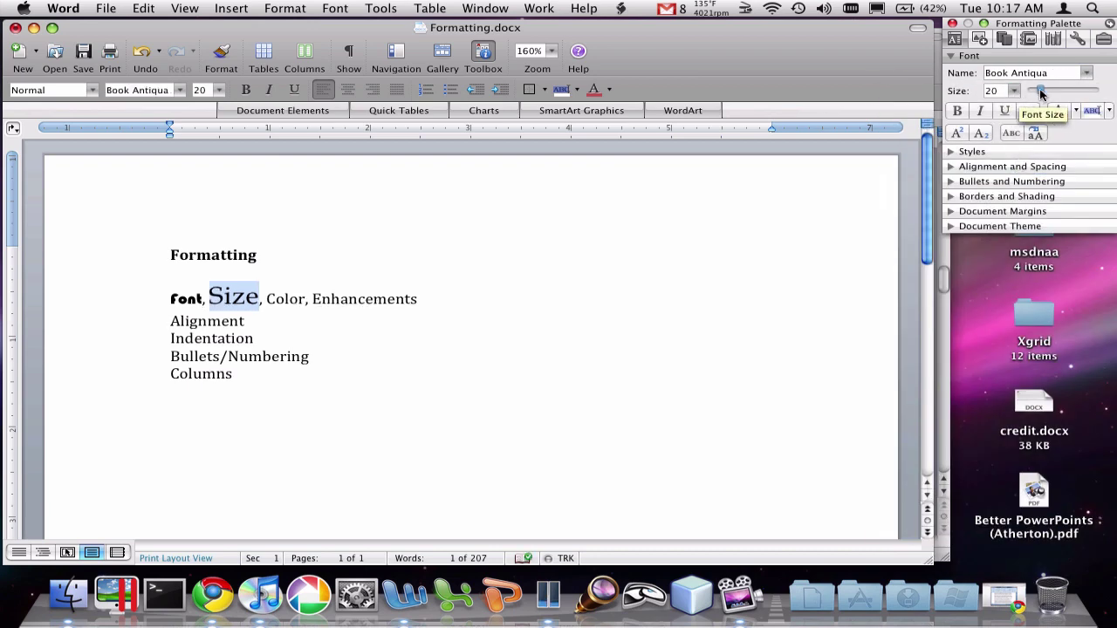
left_click_drag(1039, 90, 1070, 92)
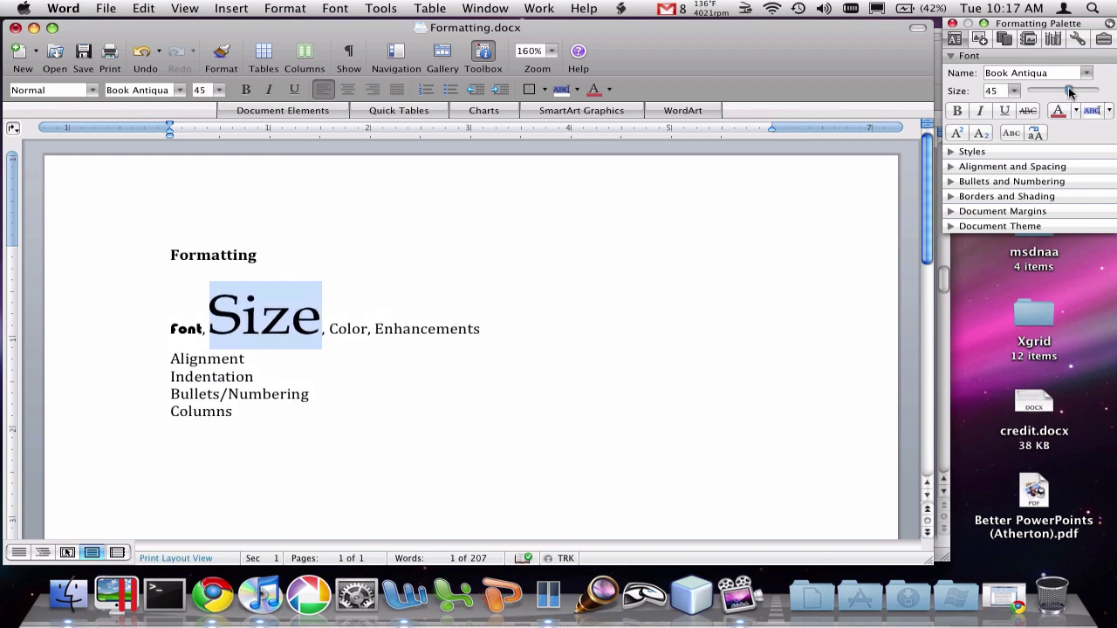
Step: Change the text color of the word "Color" to the purple theme color
left_click(355, 330)
double_click(354, 330)
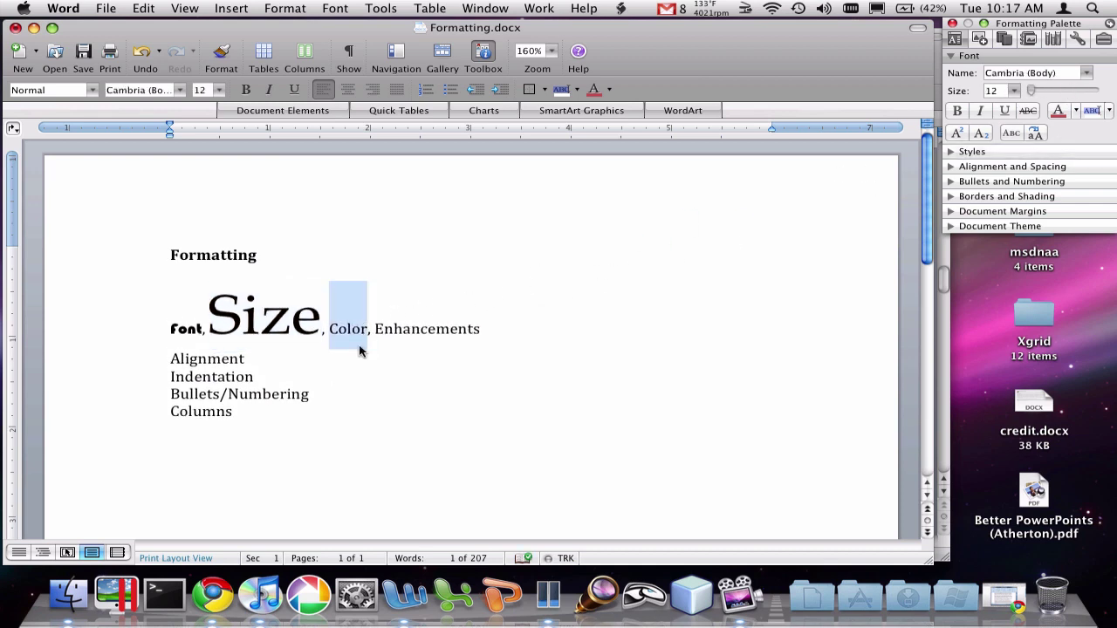
left_click(1076, 111)
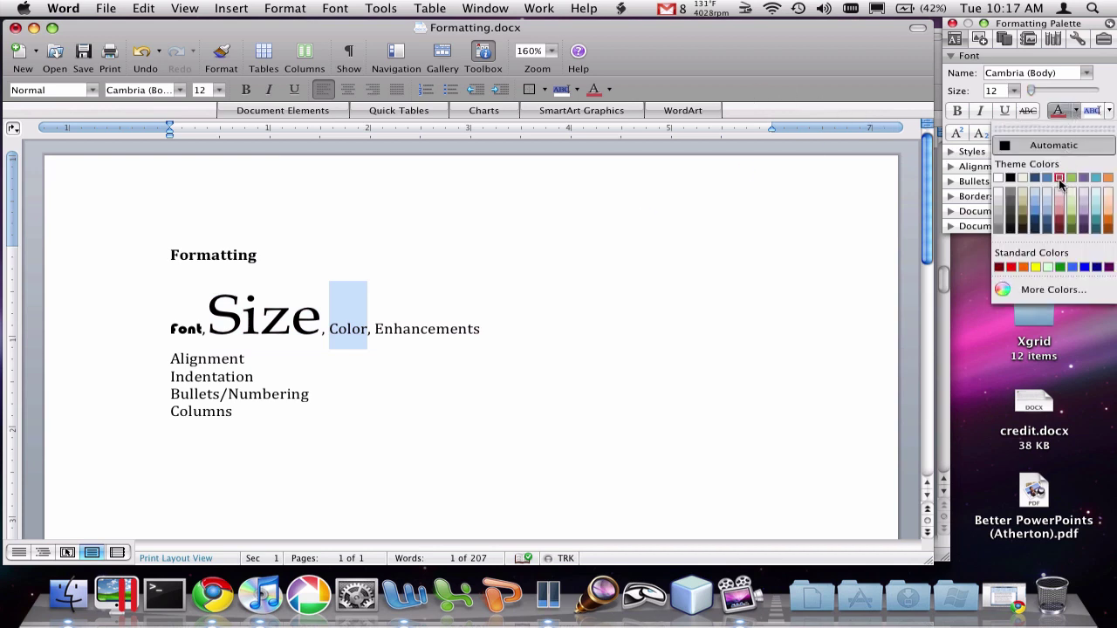
left_click(1060, 179)
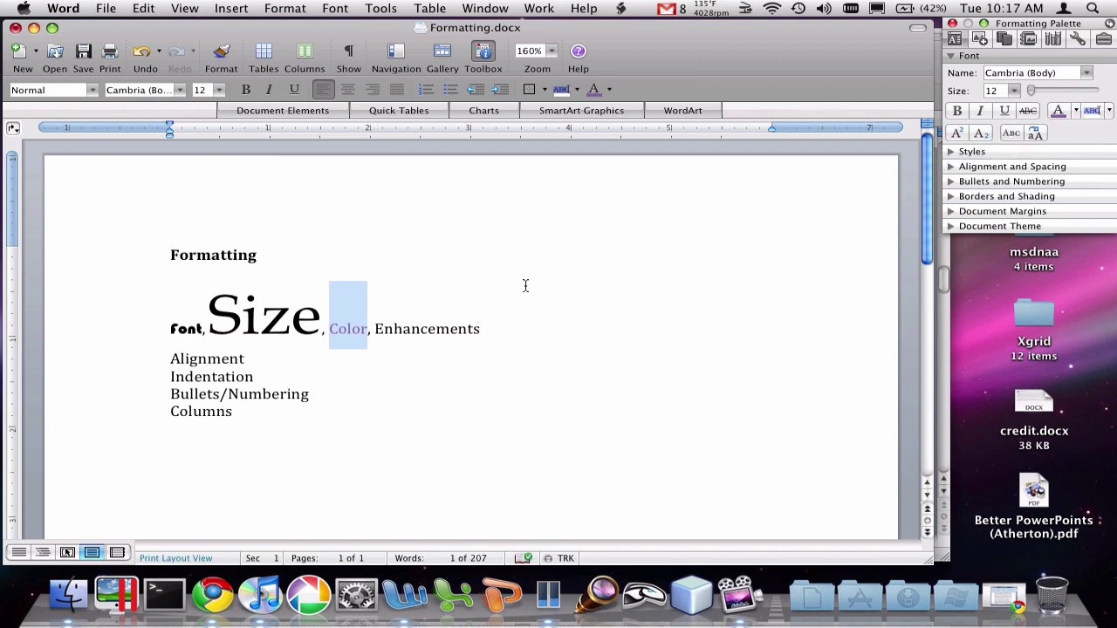
Step: Try bold, italic and underline one at a time on the word "Enhancements", removing each effect again
double_click(423, 331)
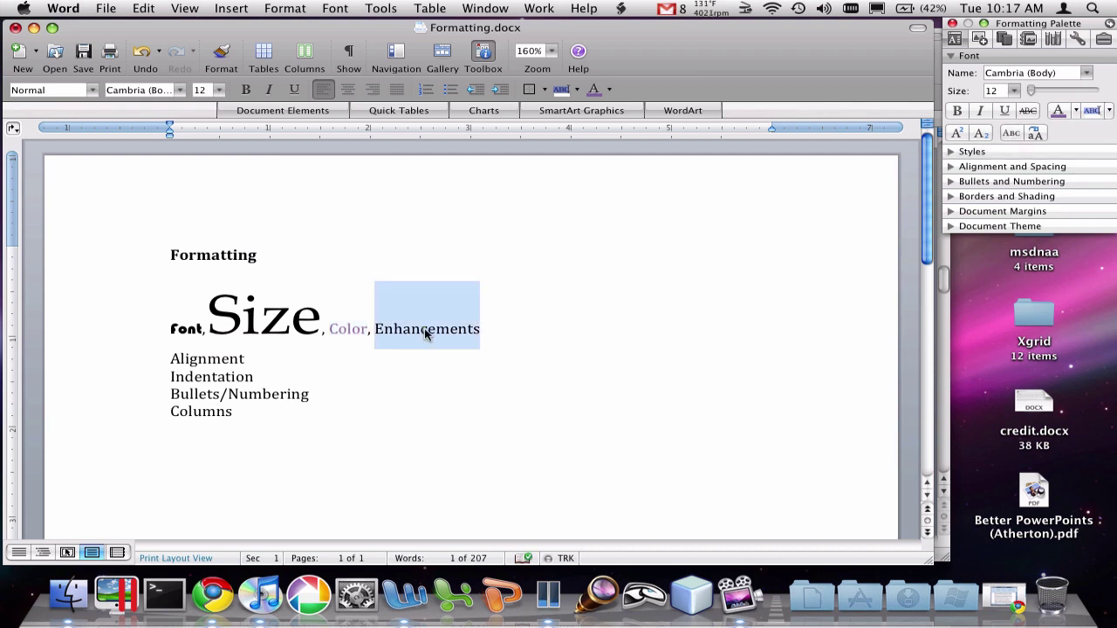
left_click(957, 111)
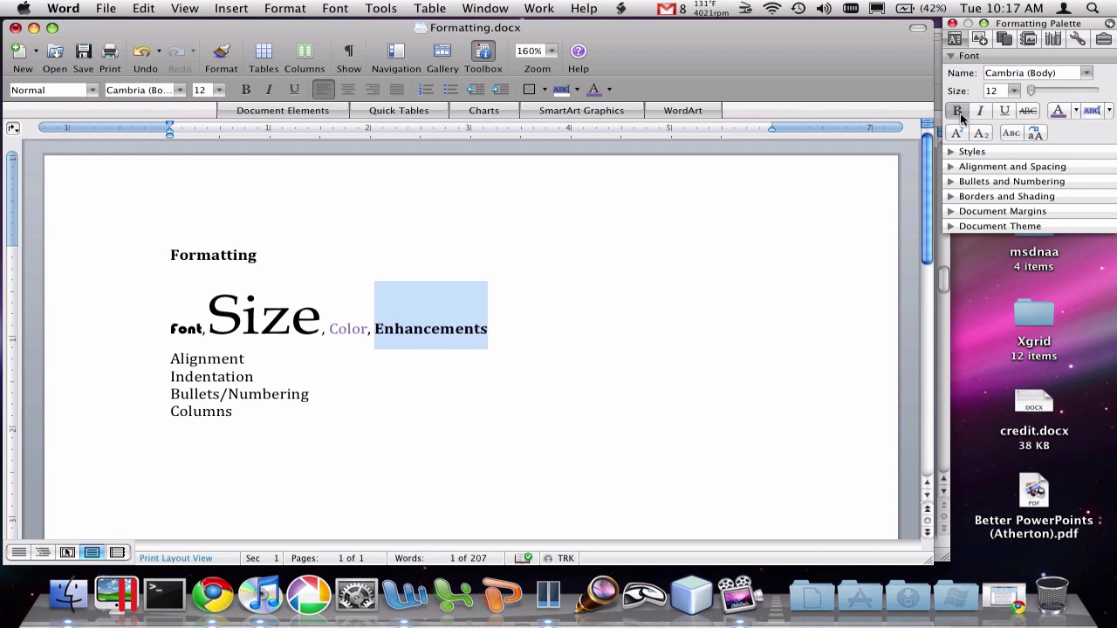
left_click(959, 111)
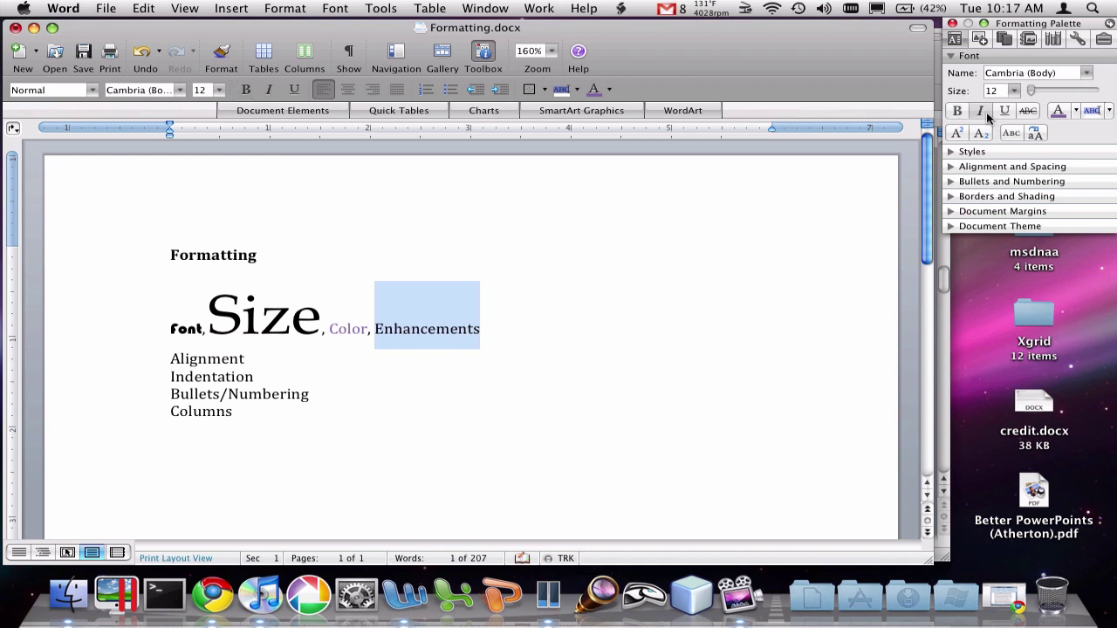
left_click(981, 112)
left_click(986, 111)
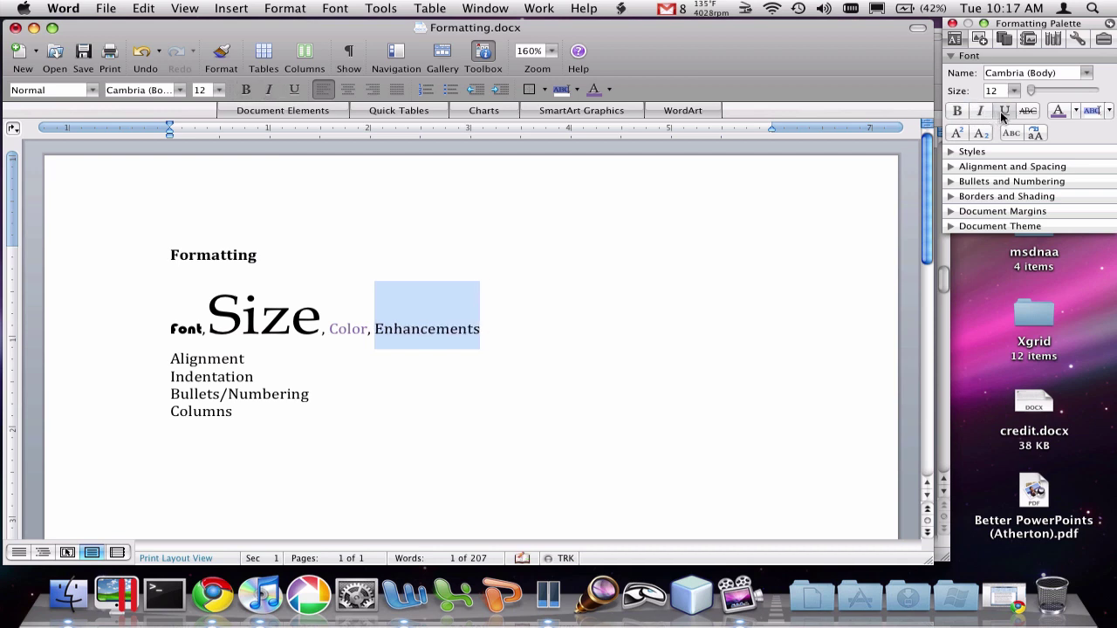
left_click(1002, 111)
left_click(1002, 112)
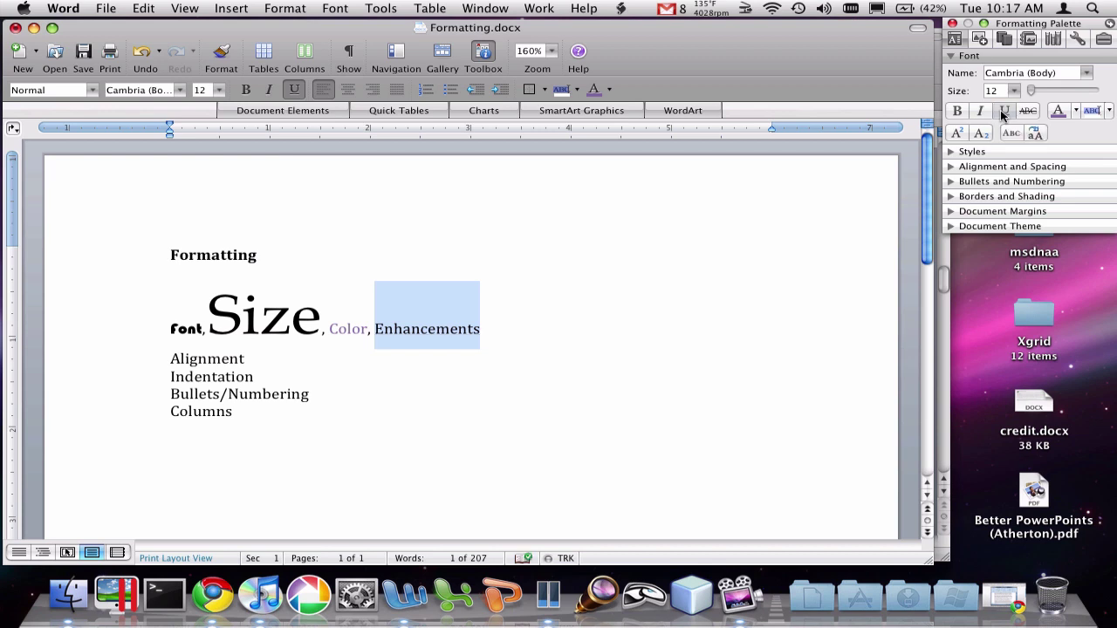
Step: Try strikethrough and small caps on the word "Enhancements", removing each effect again, and deselect the word
left_click(1027, 112)
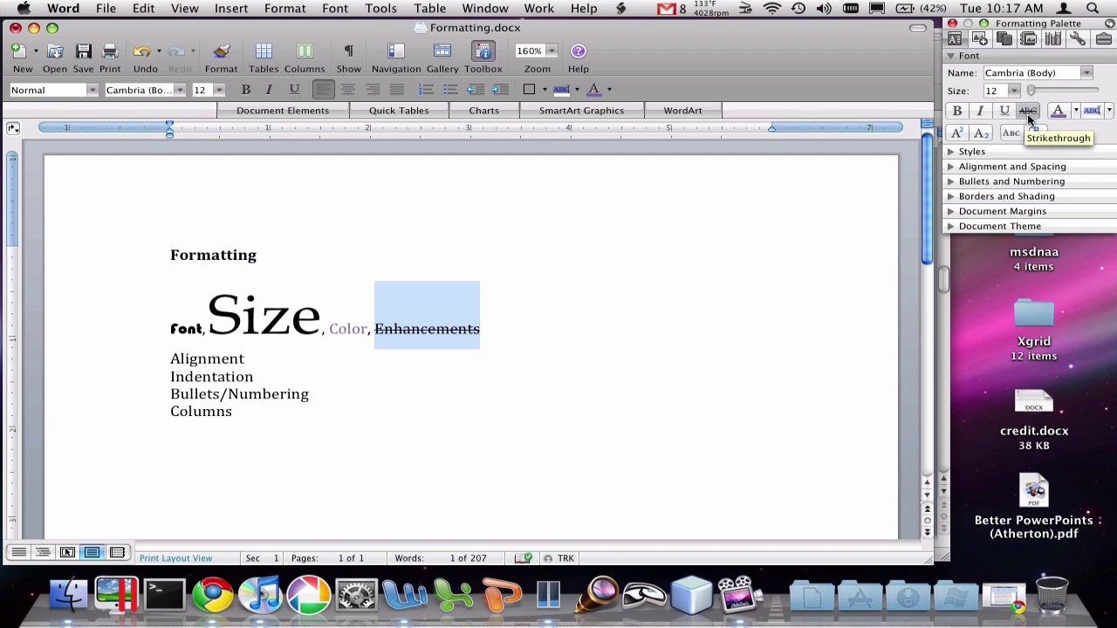
left_click(1029, 114)
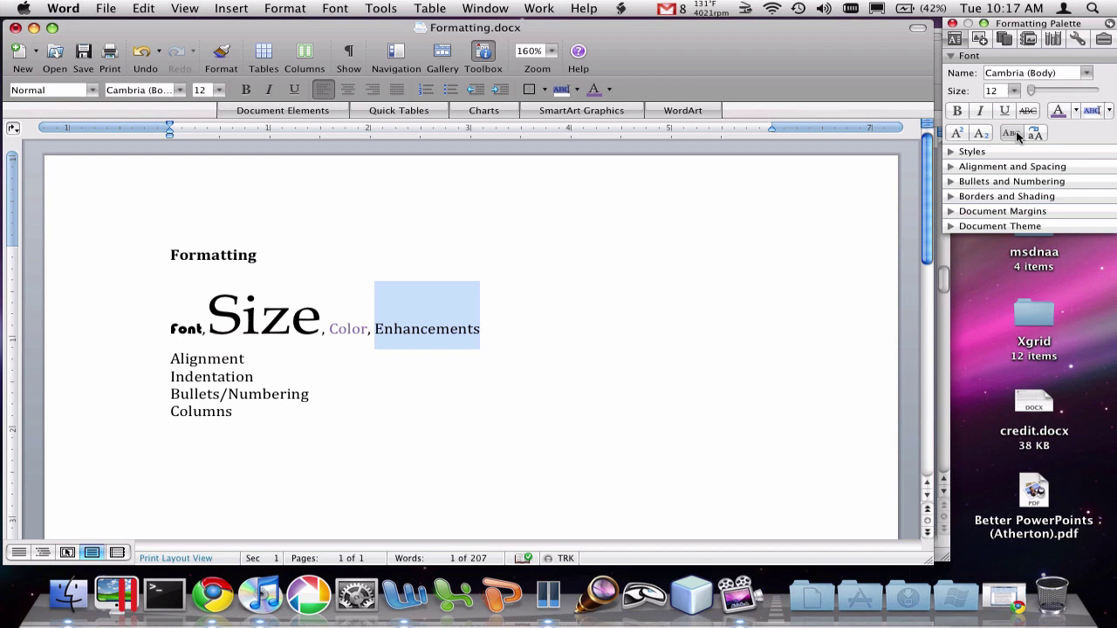
left_click(1015, 131)
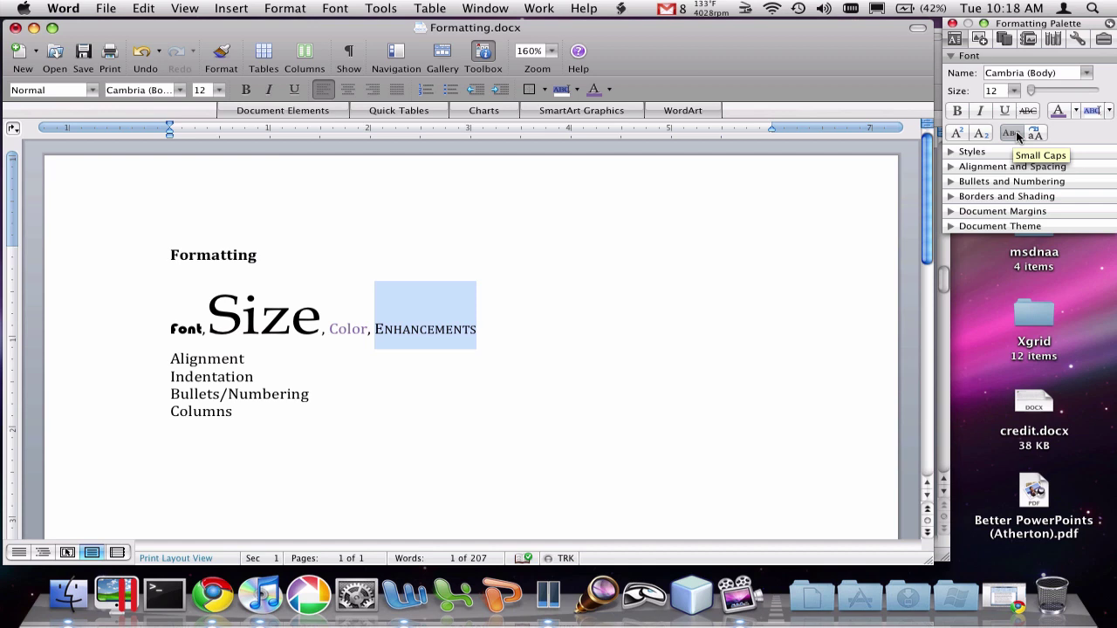
left_click(1017, 131)
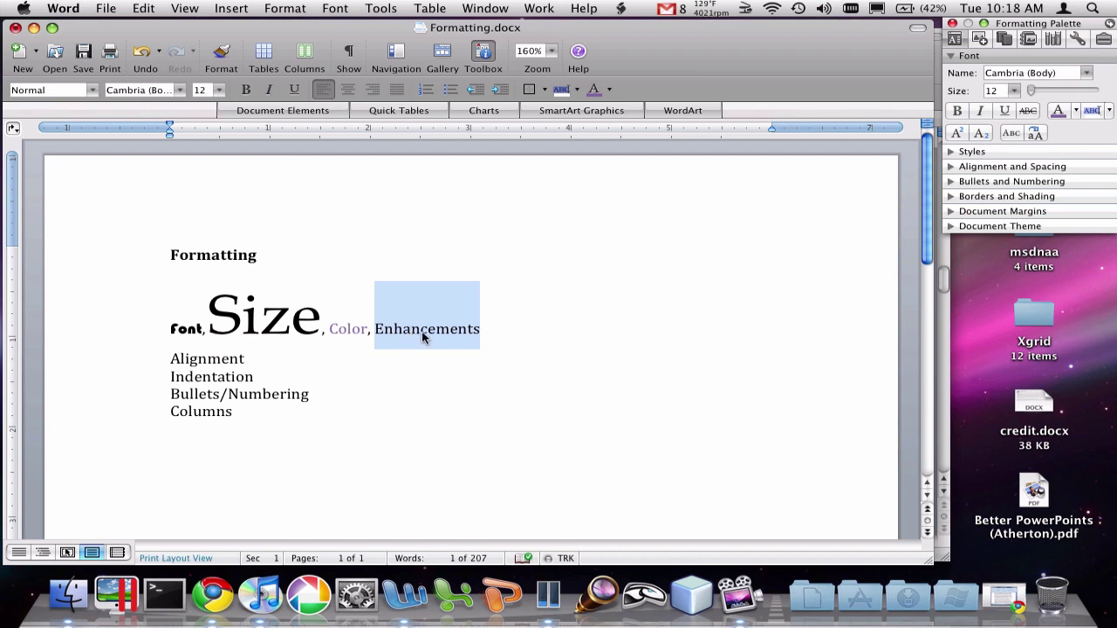
left_click(480, 330)
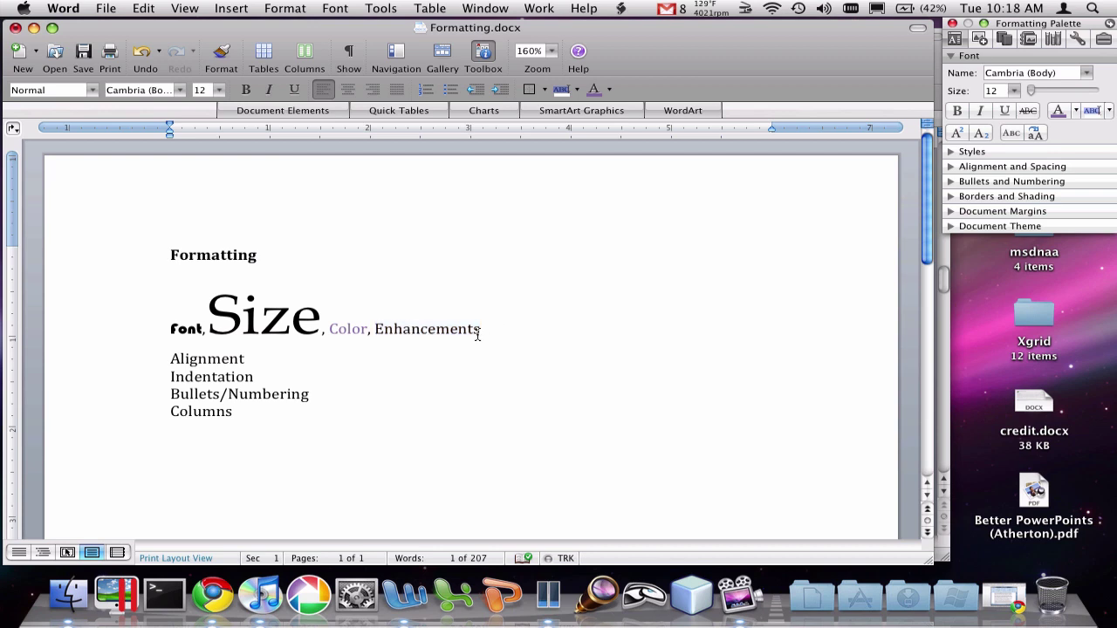
Step: Try centered and right alignment on the two credit card paragraphs below the topic list, and justify them
triple_click(226, 365)
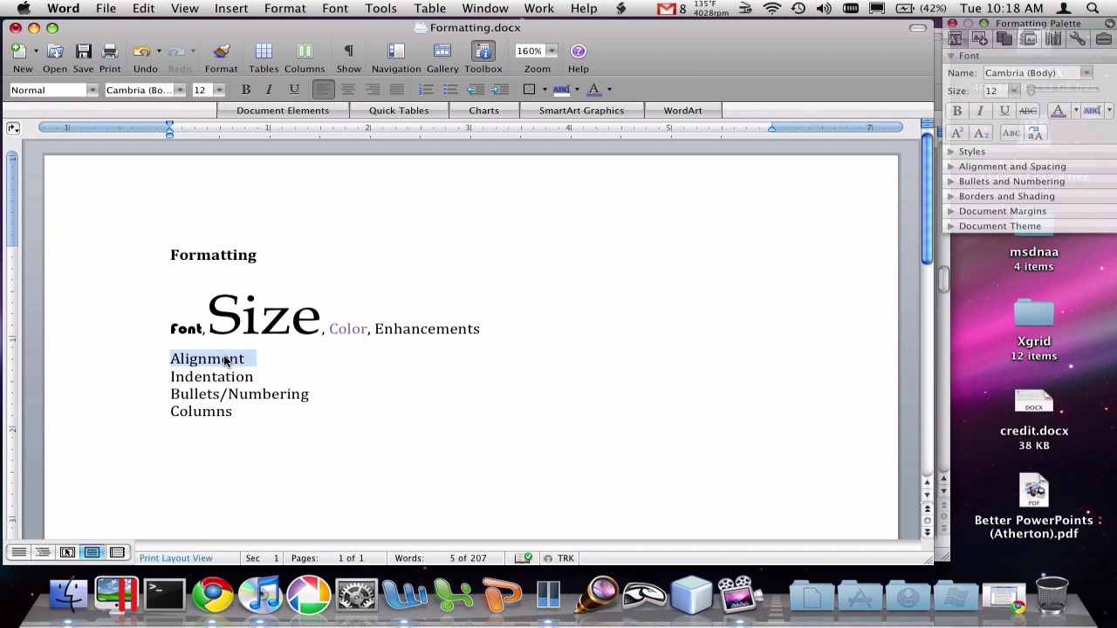
left_click(275, 364)
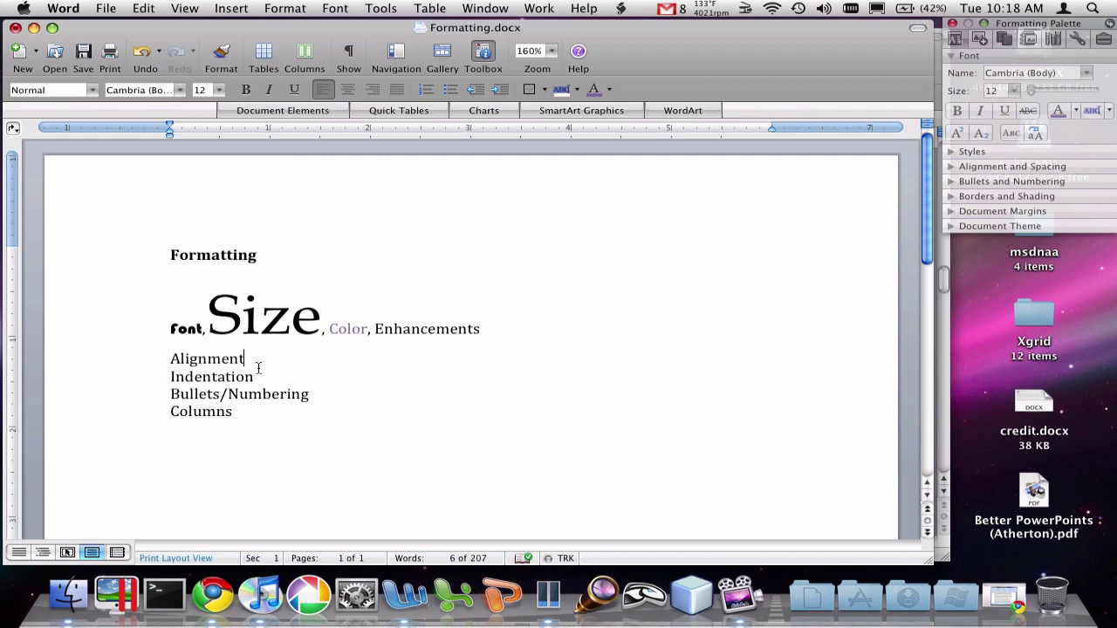
scroll(249, 390, "down", 10)
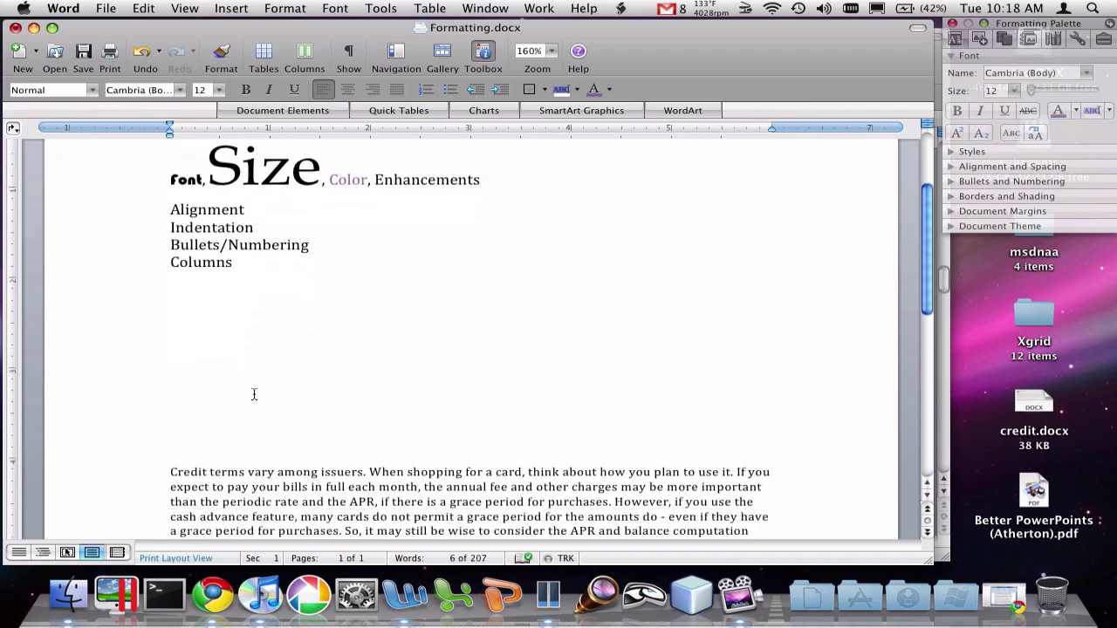
left_click_drag(752, 442, 75, 286)
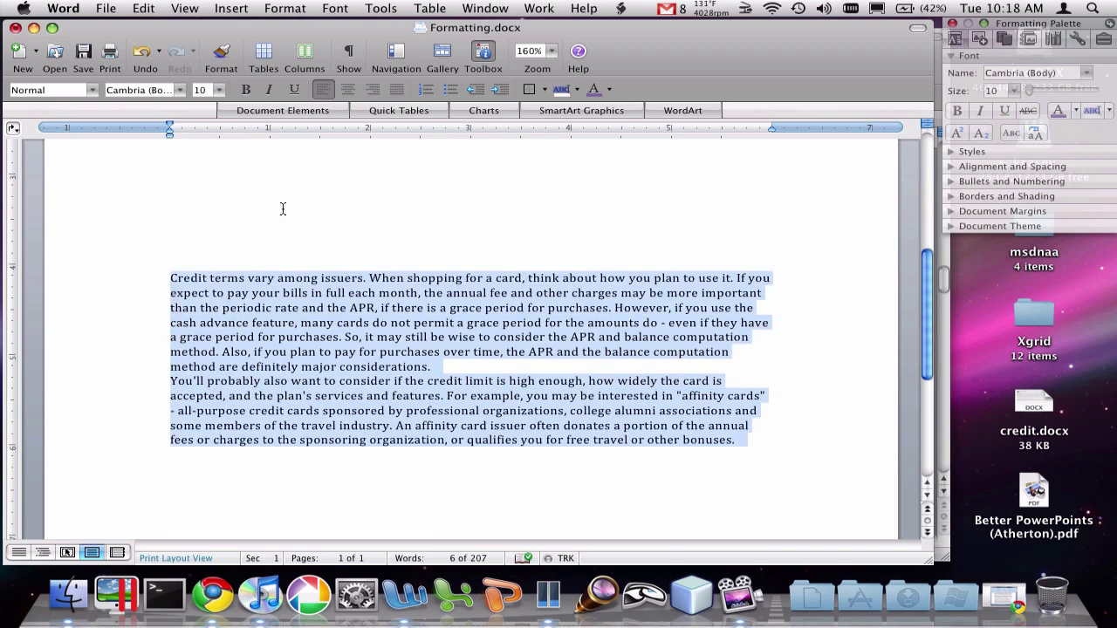
left_click(349, 90)
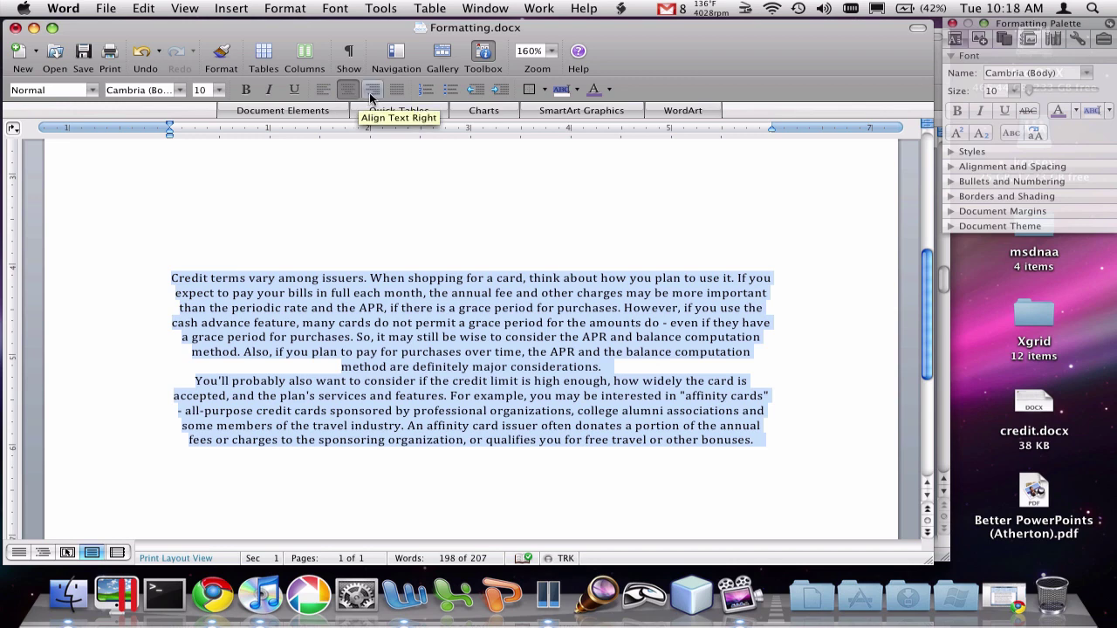
left_click(371, 91)
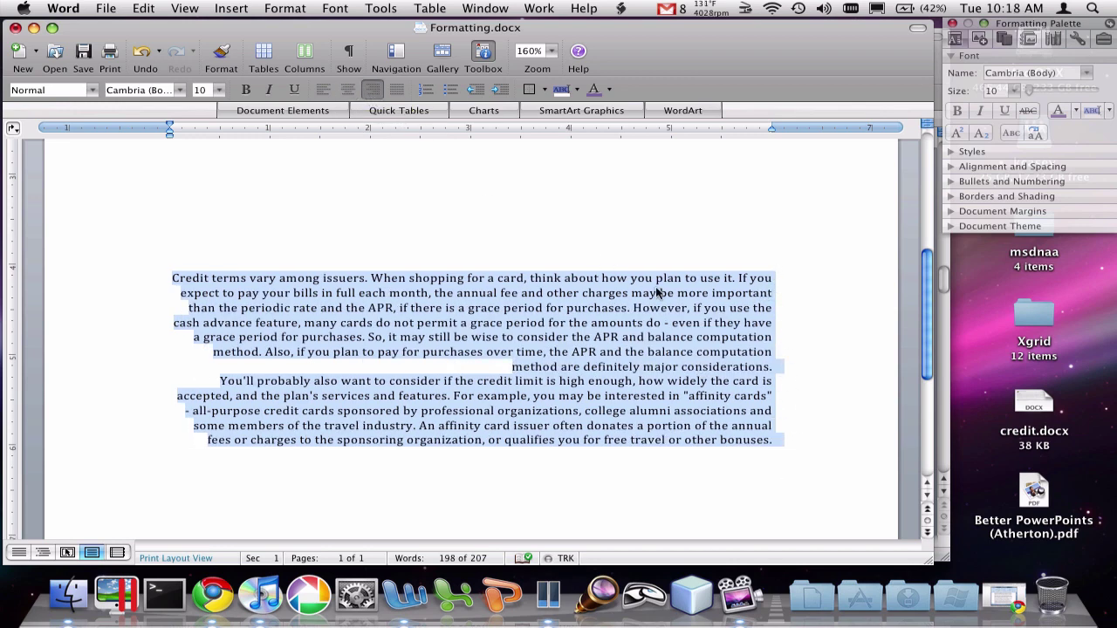
left_click(397, 91)
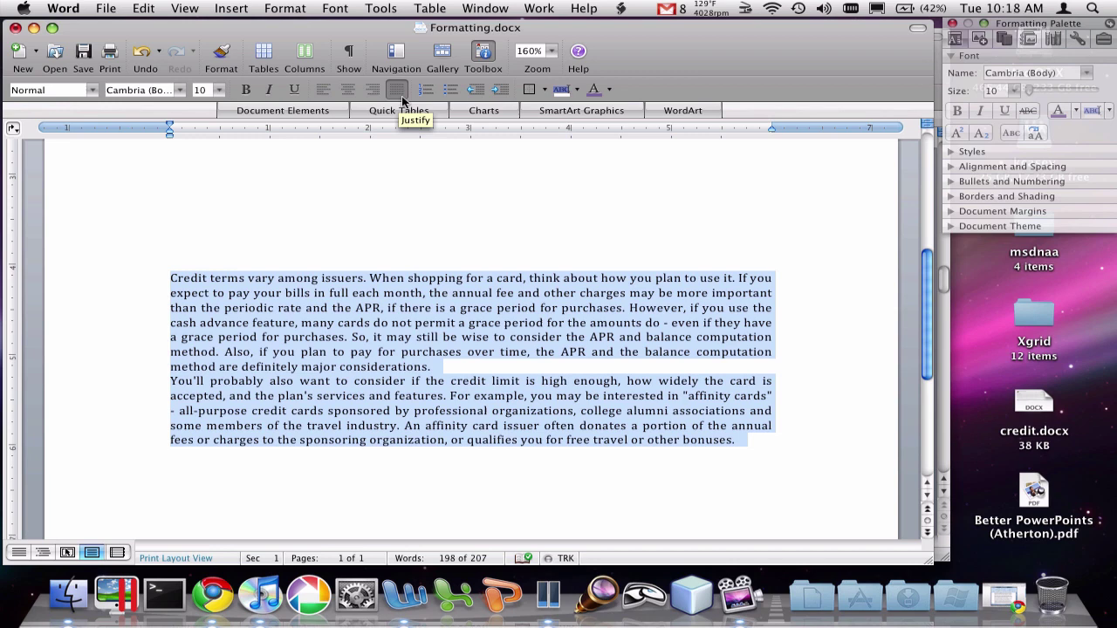
Step: Left-align the two credit card paragraphs and deselect them
left_click(323, 89)
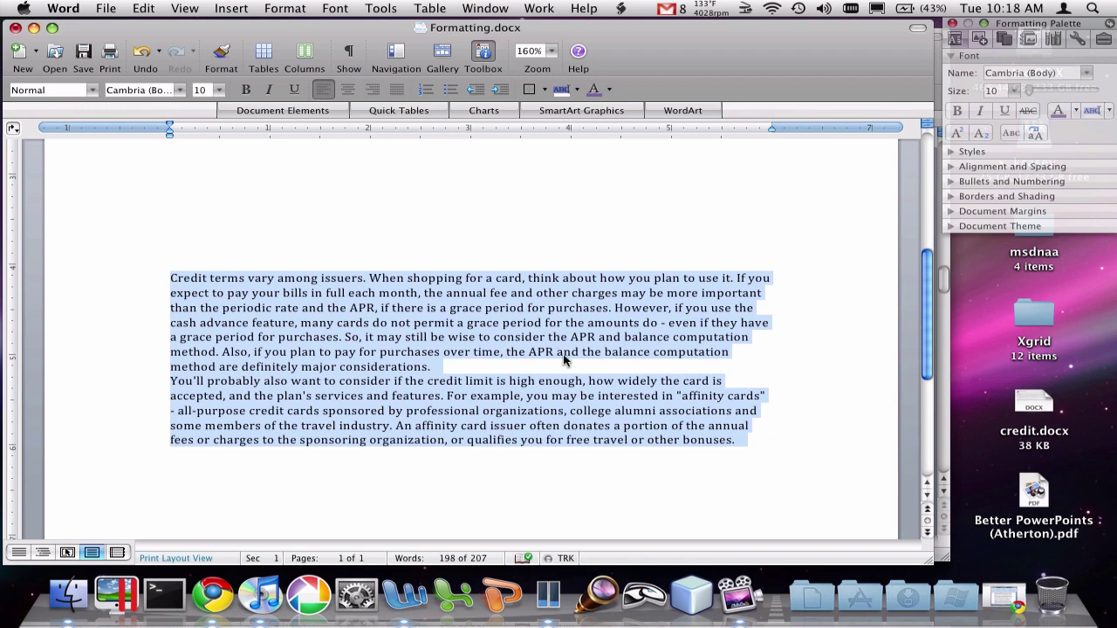
scroll(562, 356, "up", 4)
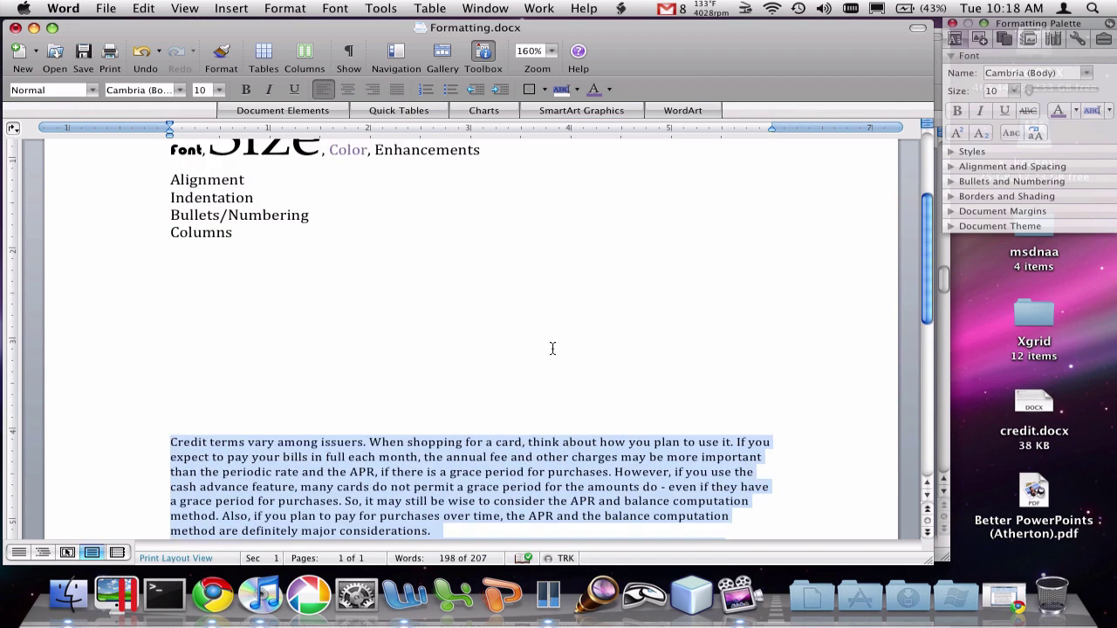
scroll(552, 349, "up", 3)
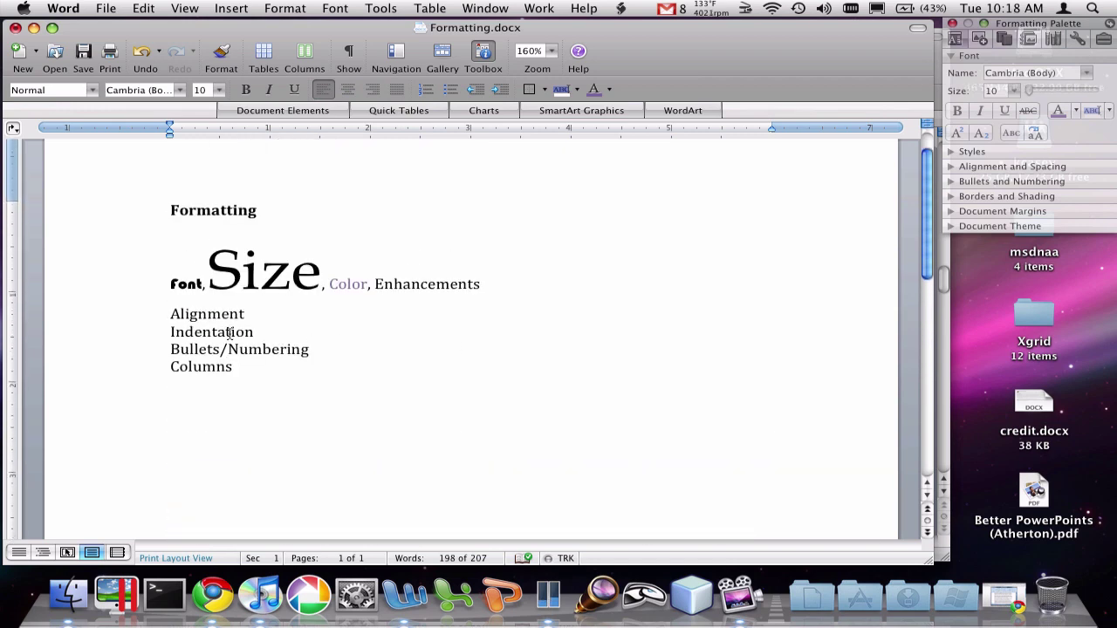
double_click(217, 333)
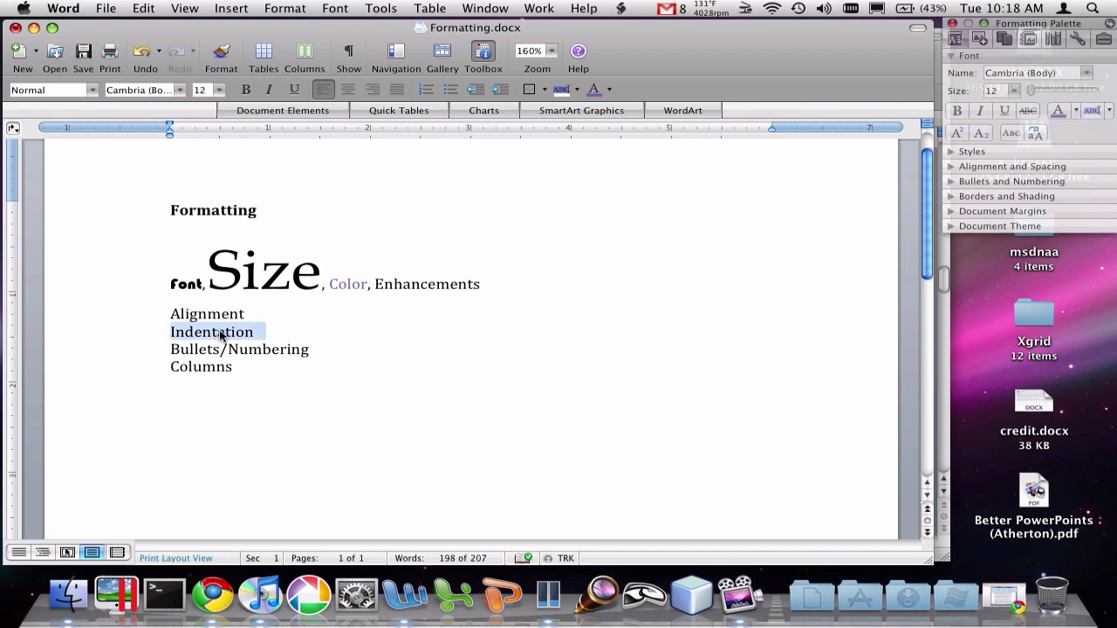
left_click(268, 335)
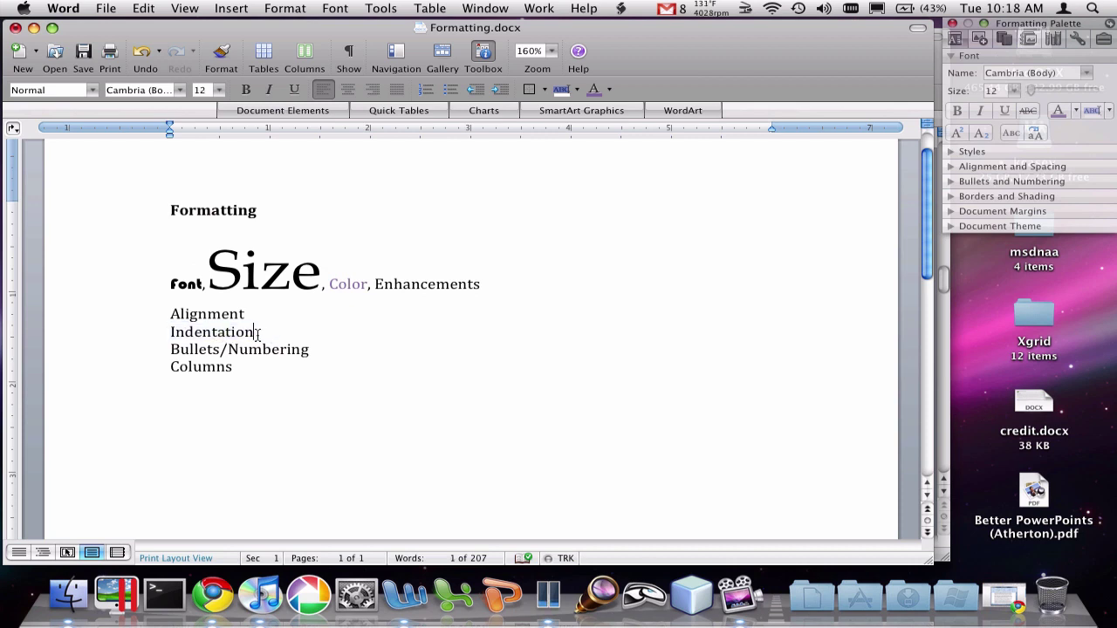
Step: Insert a blank line between the two credit card paragraphs
scroll(252, 340, "down", 1)
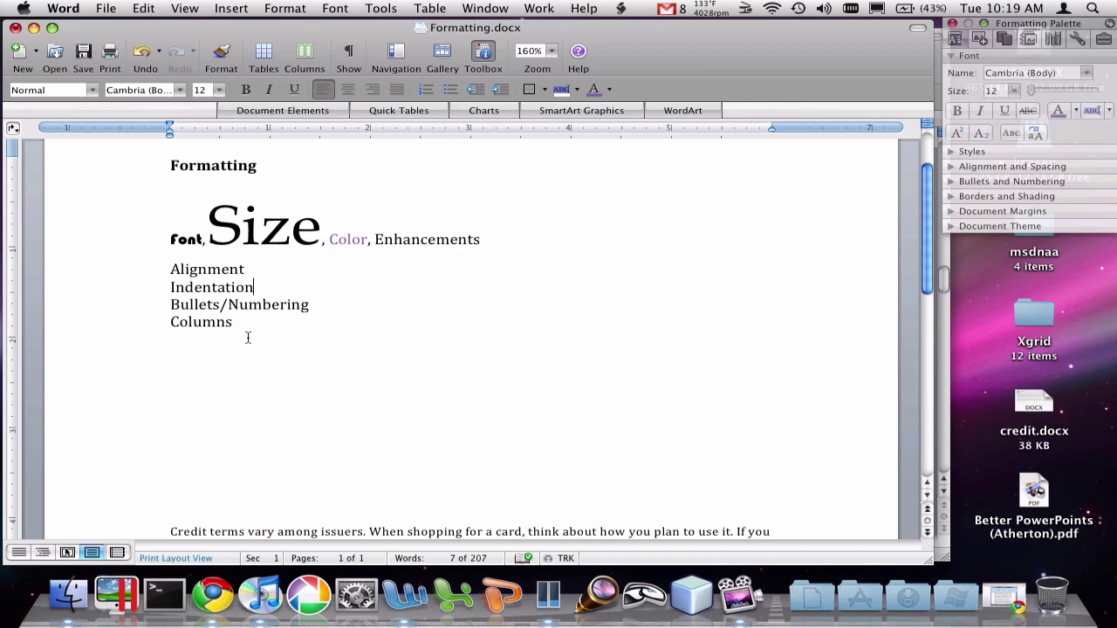
scroll(247, 338, "down", 6)
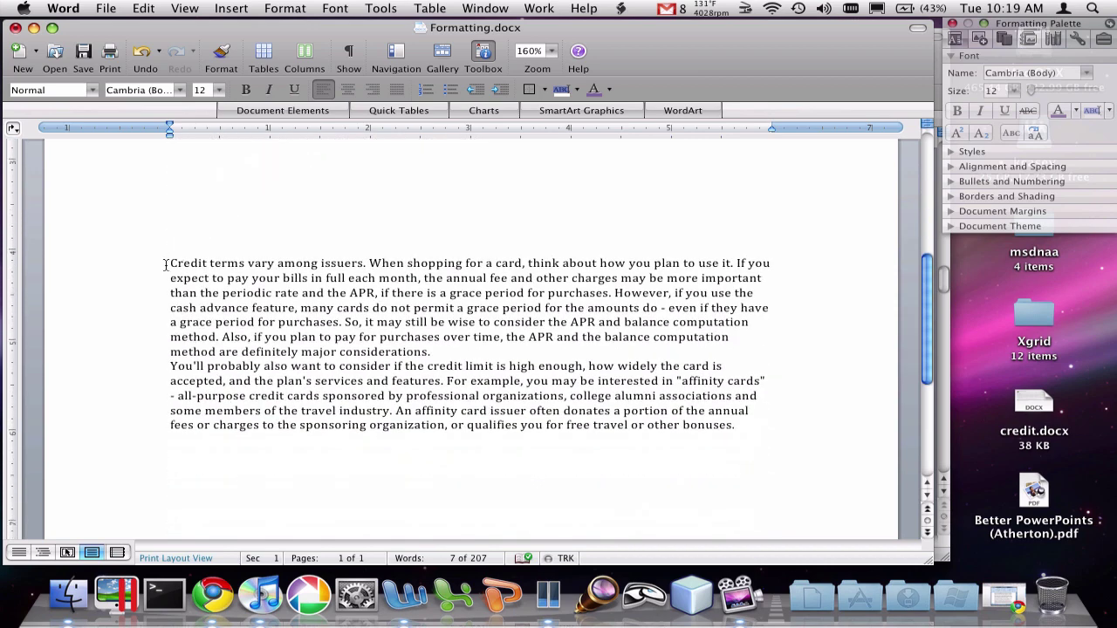
left_click_drag(166, 264, 790, 427)
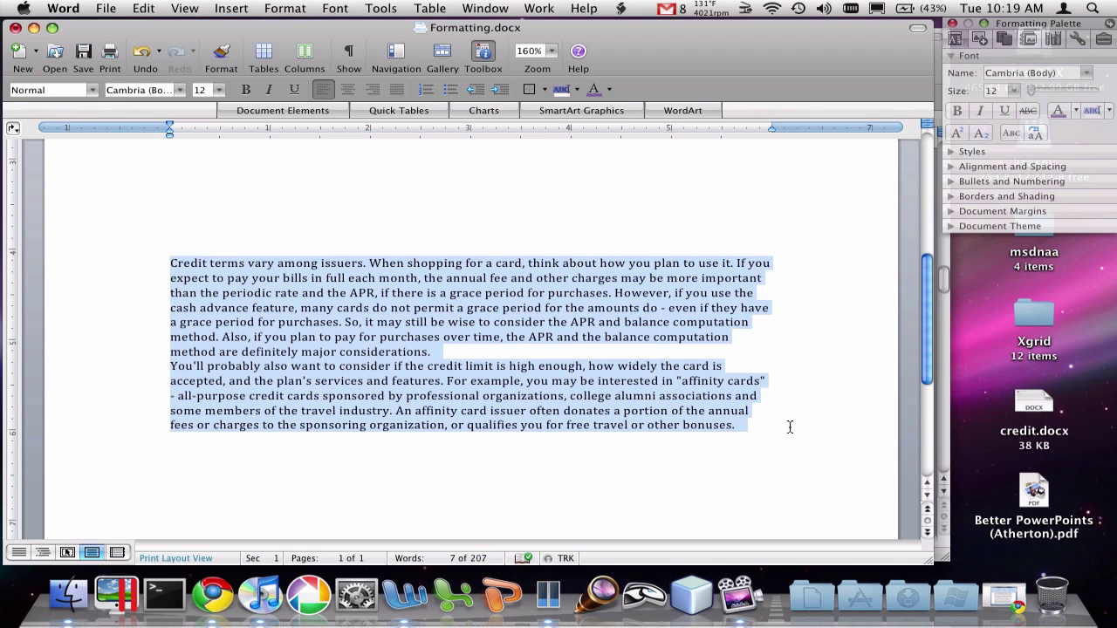
left_click(432, 353)
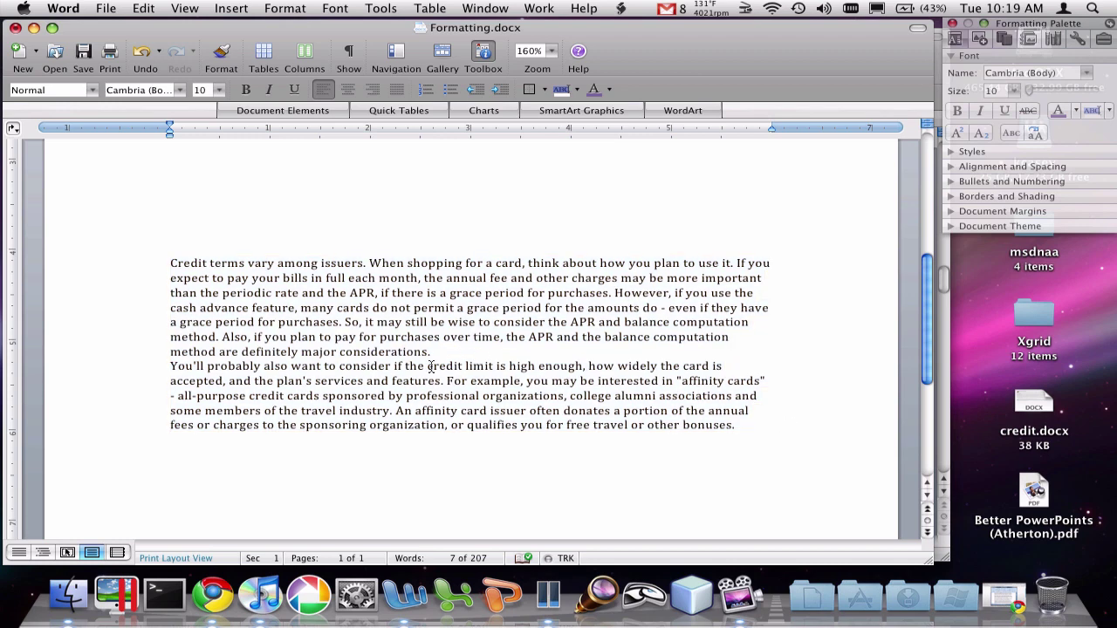
left_click(169, 368)
key("Return")
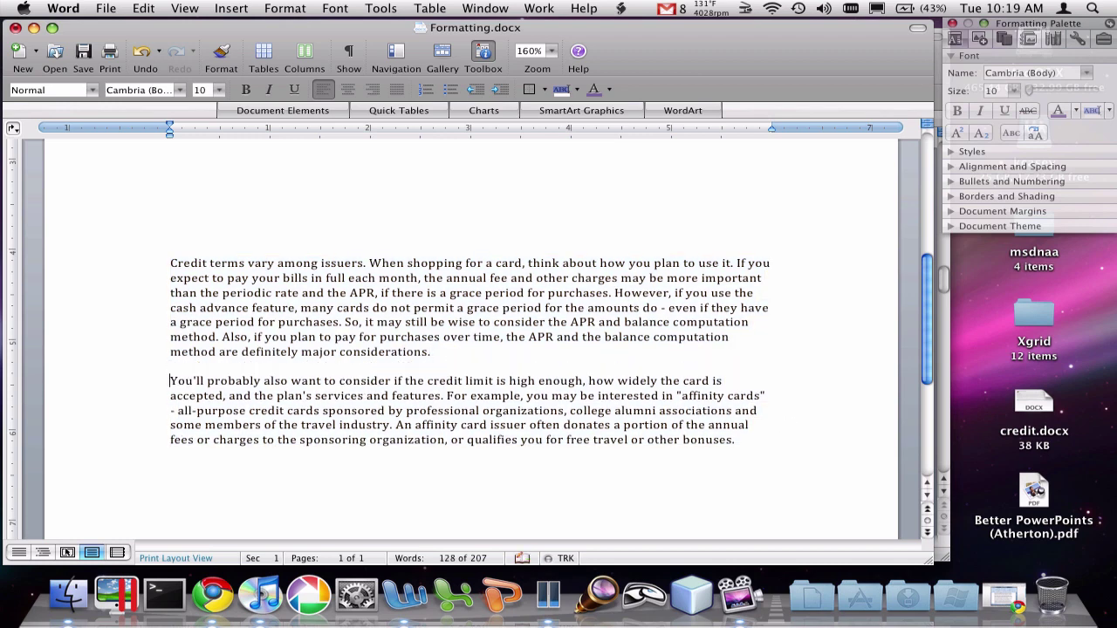
Step: Select both credit card paragraphs, indenting their text 0.5 inch from the margin and their first lines 1 inch
left_click(365, 341)
left_click_drag(760, 446, 164, 273)
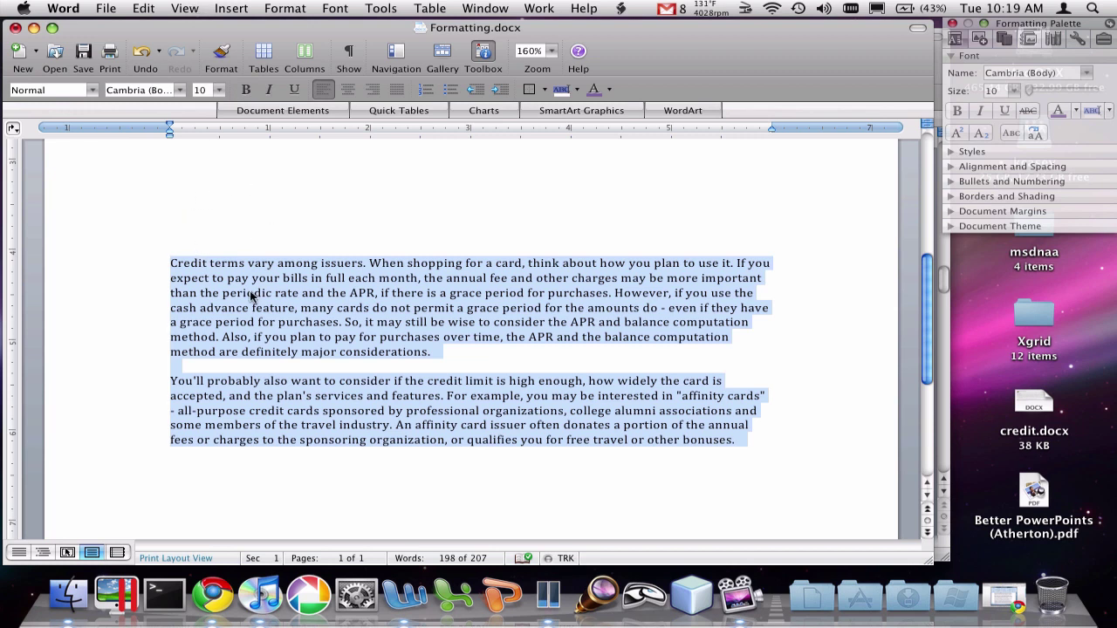
left_click(178, 7)
scroll(293, 257, "down", 3)
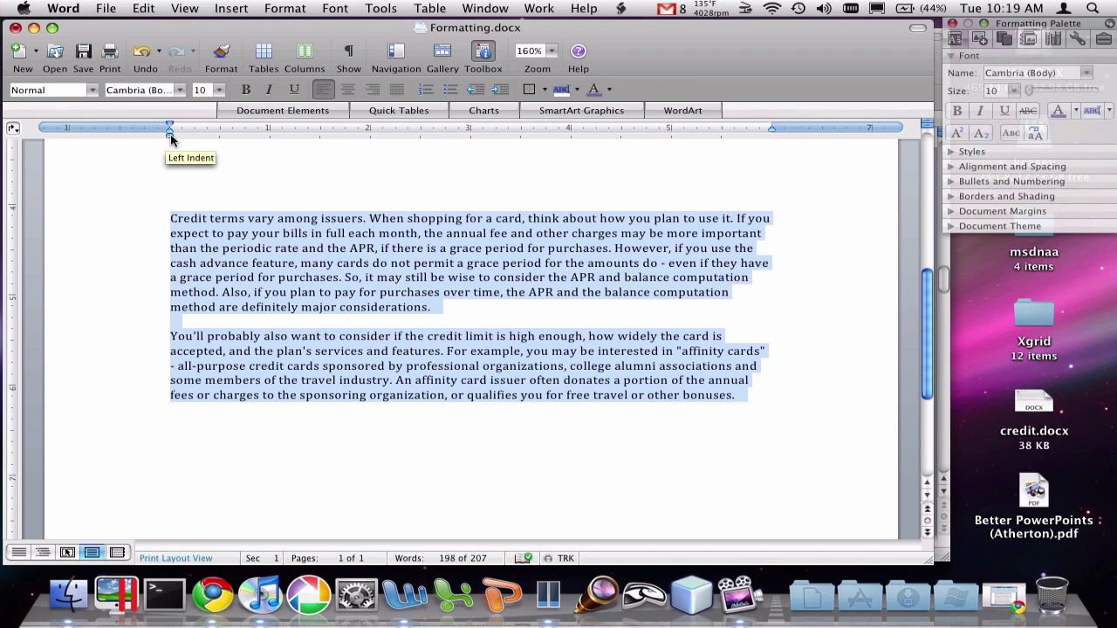
left_click_drag(171, 140, 220, 143)
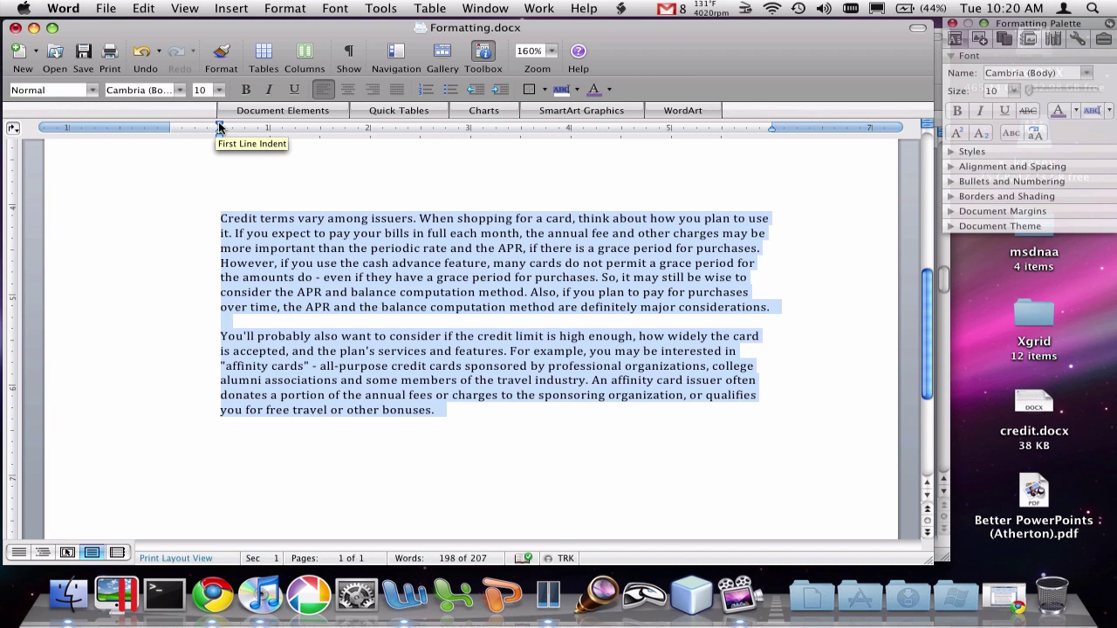
left_click_drag(219, 127, 270, 128)
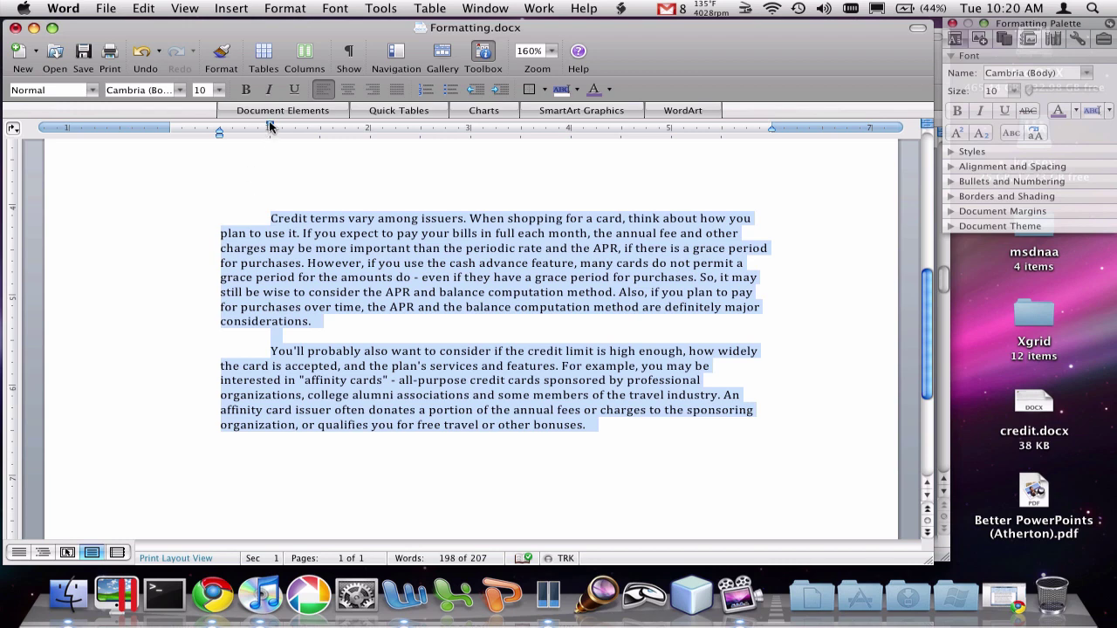
Step: Give both credit card paragraphs a 1-inch hanging indent, with their first lines starting at the left margin
left_click_drag(270, 128, 169, 127)
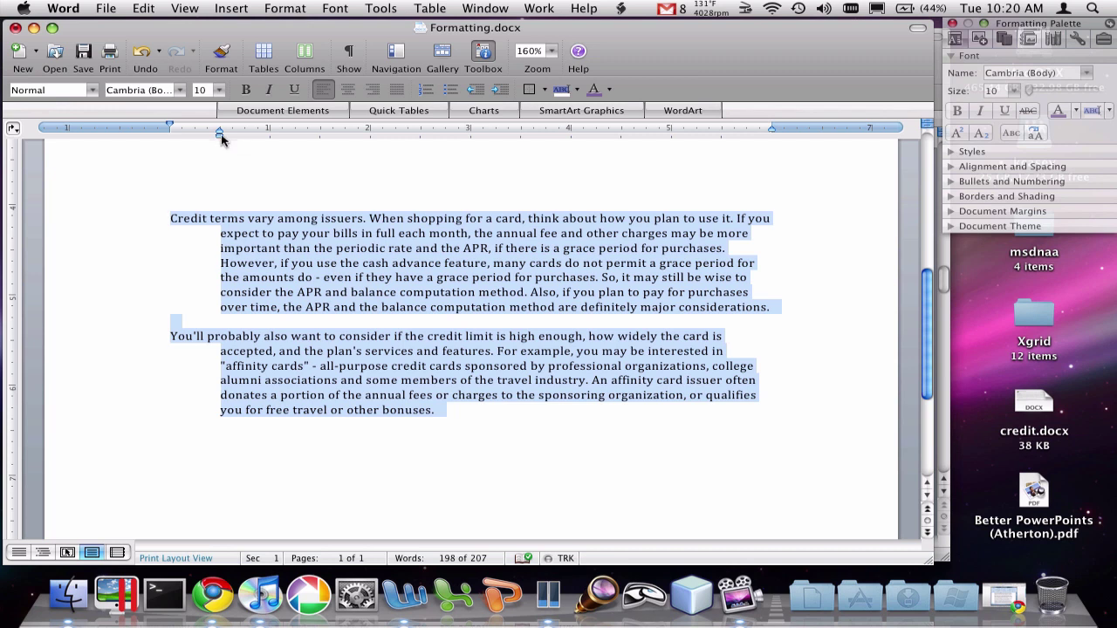
left_click_drag(220, 133, 270, 137)
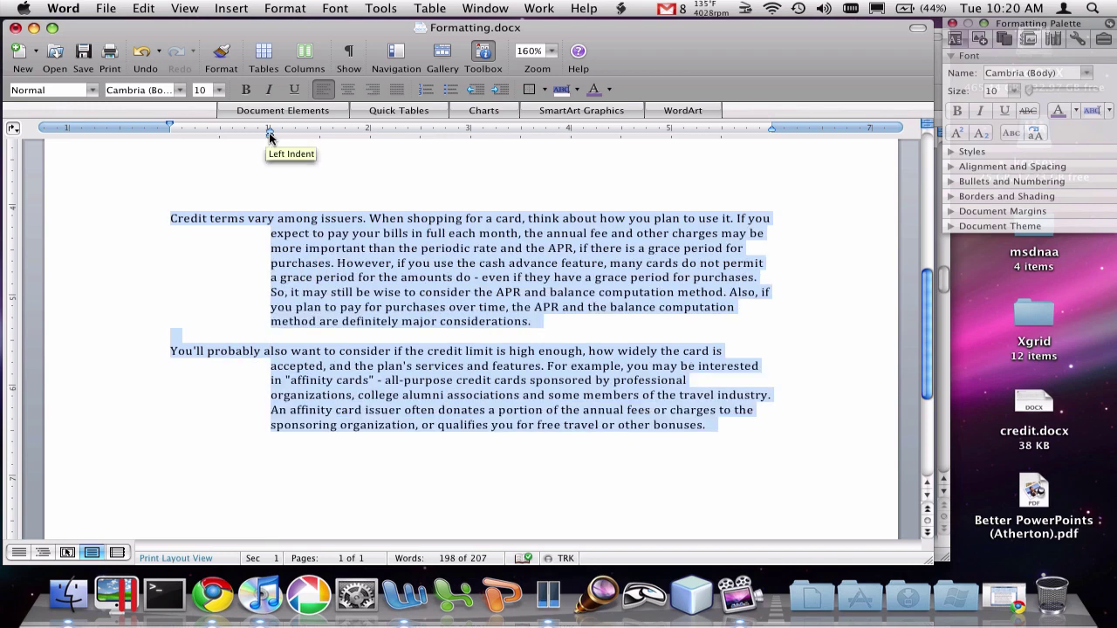
mouse_move(270, 137)
left_mouse_down()
mouse_move(282, 137)
mouse_move(271, 137)
left_mouse_up()
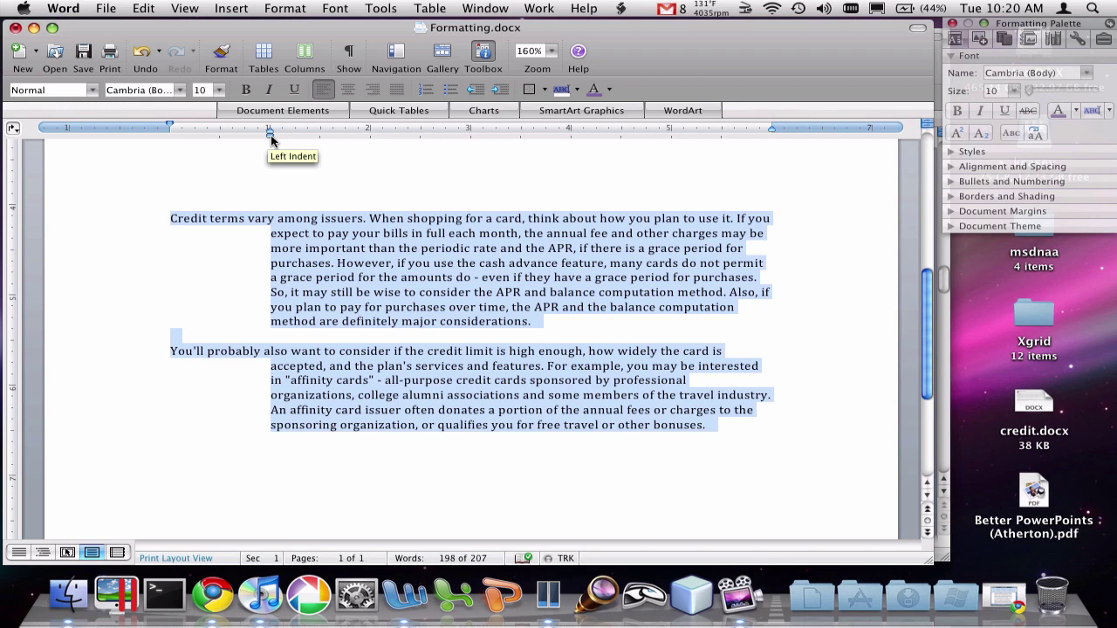
Step: Check the indentation settings of the selected paragraphs in the Paragraph dialog and close it without changes
left_click(281, 7)
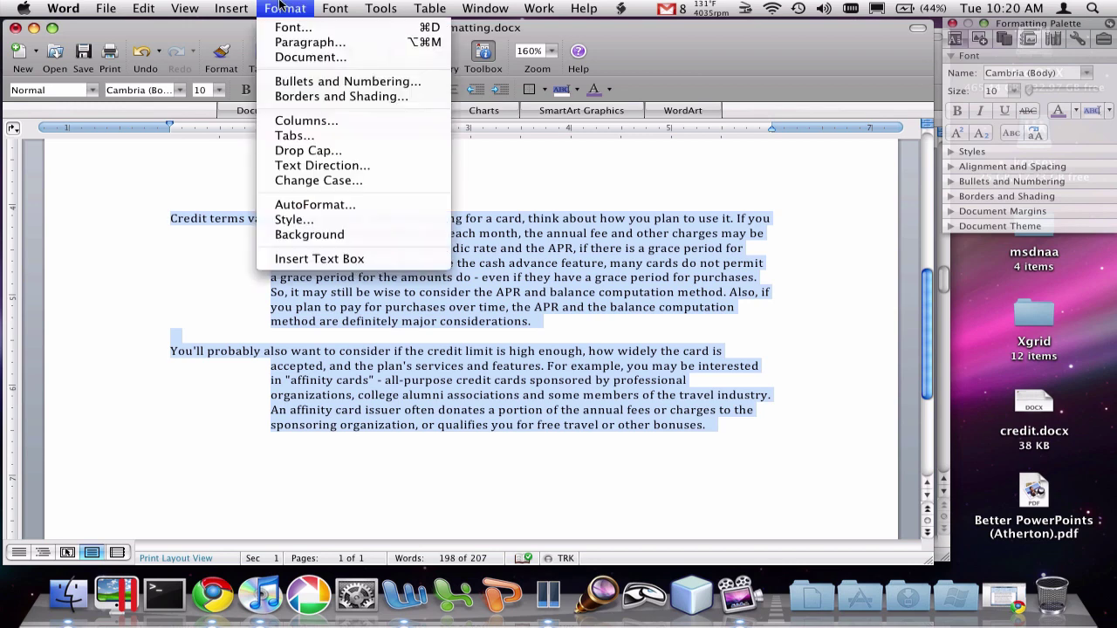
left_click(291, 42)
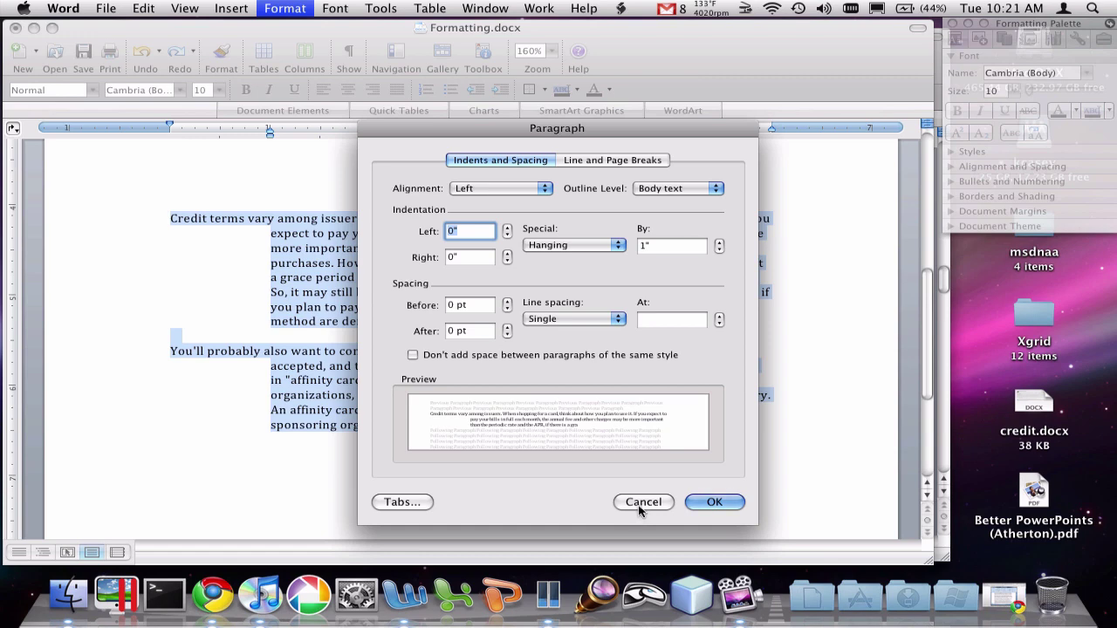
left_click(643, 505)
Step: Apply bullets to the five topic lines under the "Formatting" title and switch them to a numbered list
scroll(408, 354, "up", 8)
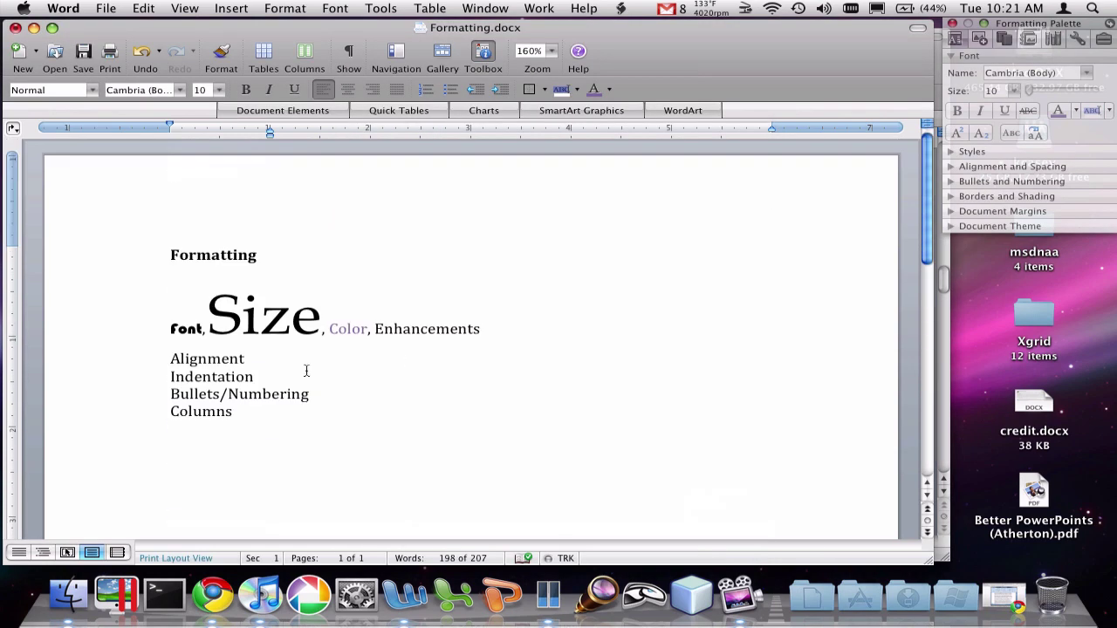
double_click(207, 396)
left_click(267, 412)
left_click_drag(267, 412, 164, 315)
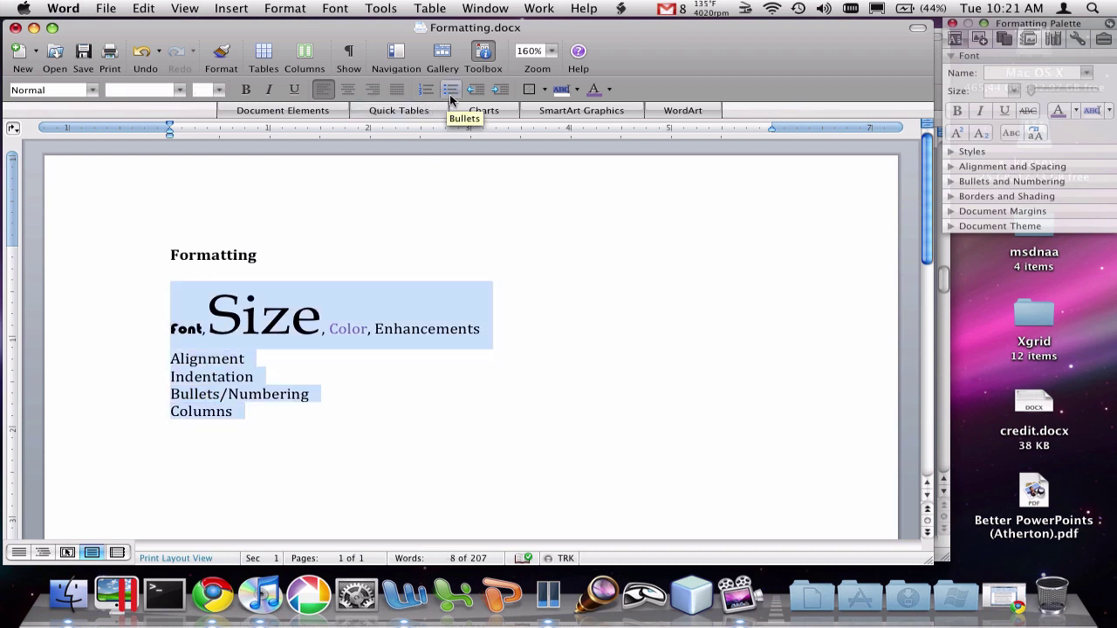
left_click(451, 91)
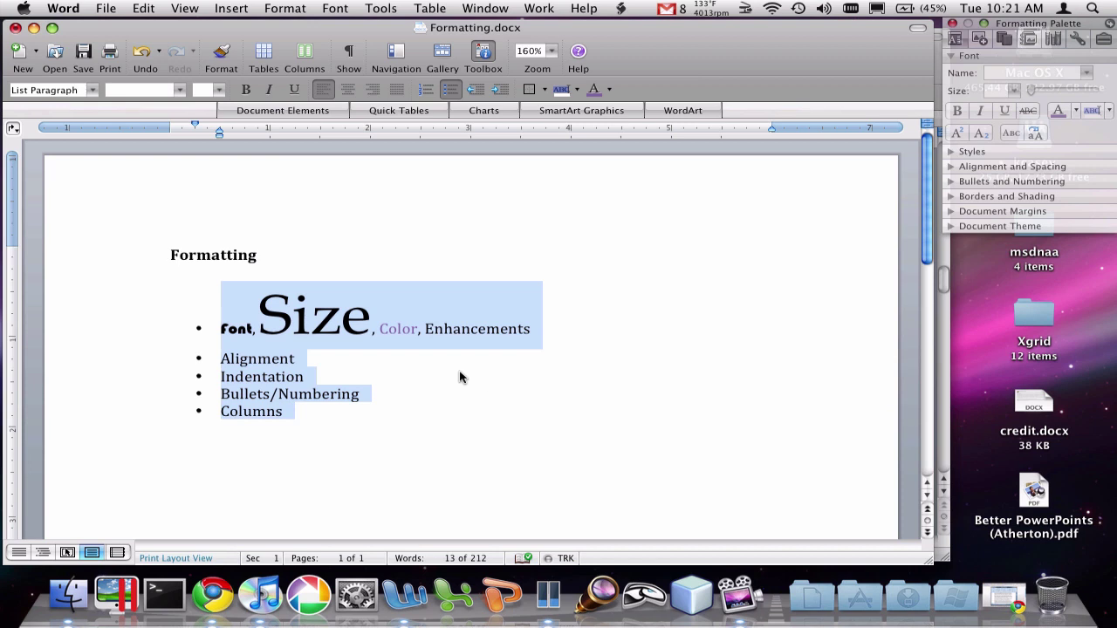
left_click(428, 90)
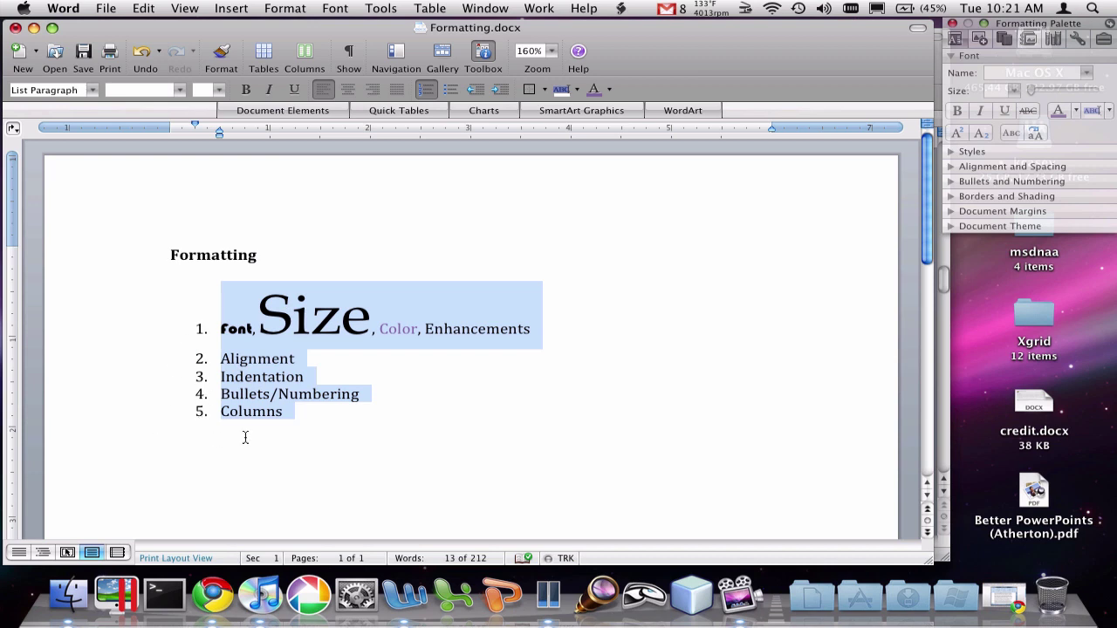
Step: Add an empty item after "Columns" at the end of the numbered list
left_click(310, 414)
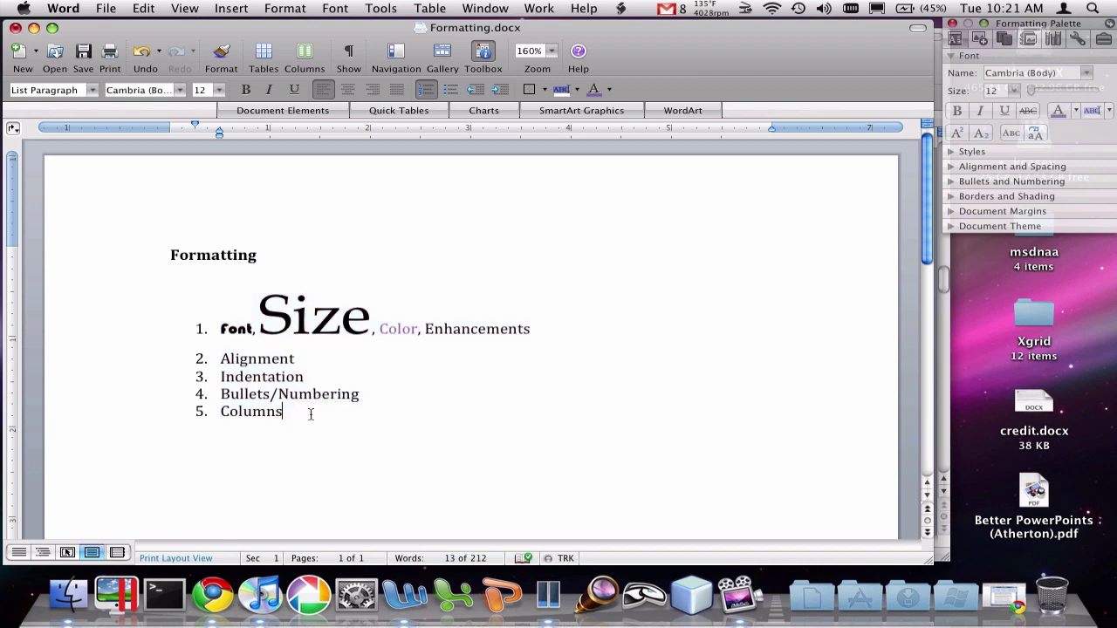
key("Return")
Step: Select the five numbered topics and look through the available numbering styles and the start number setting
left_click_drag(333, 430, 220, 328)
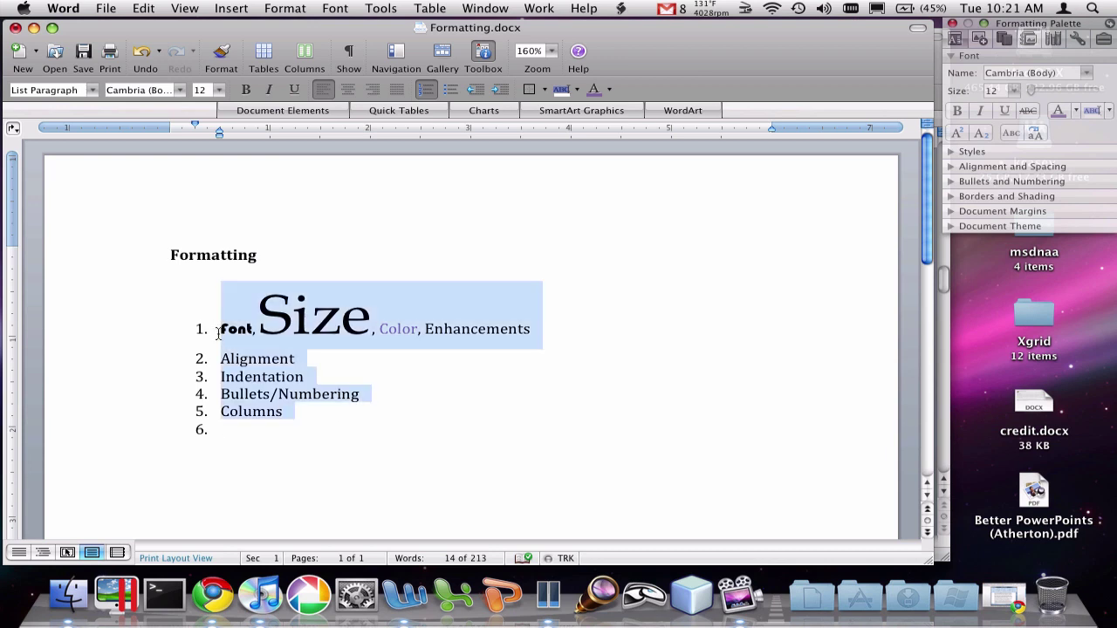
left_click(1003, 182)
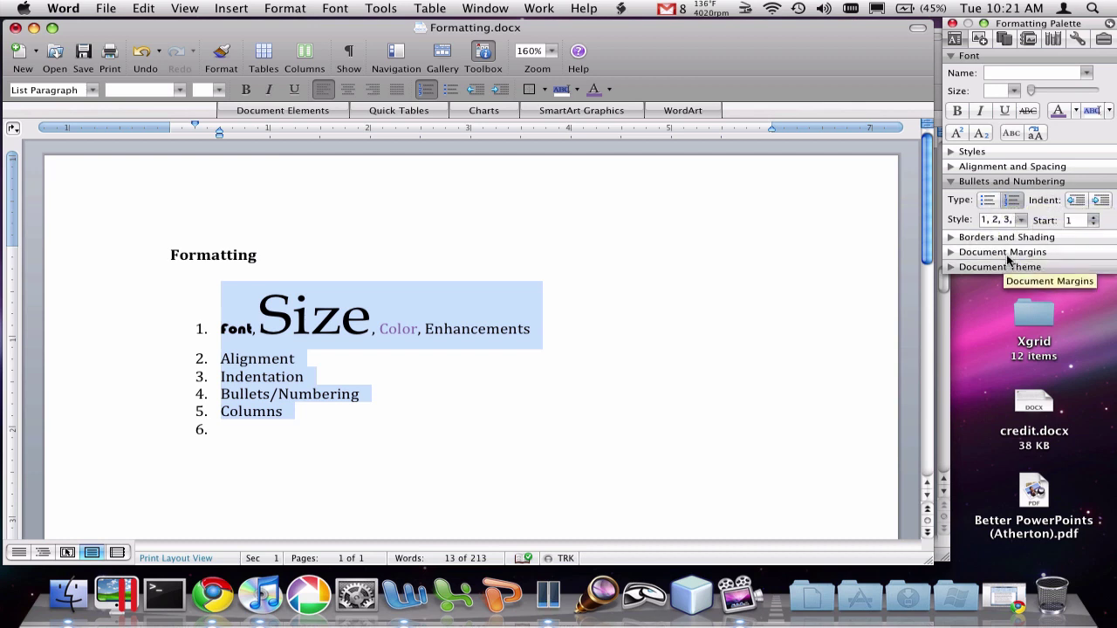
left_click(1020, 221)
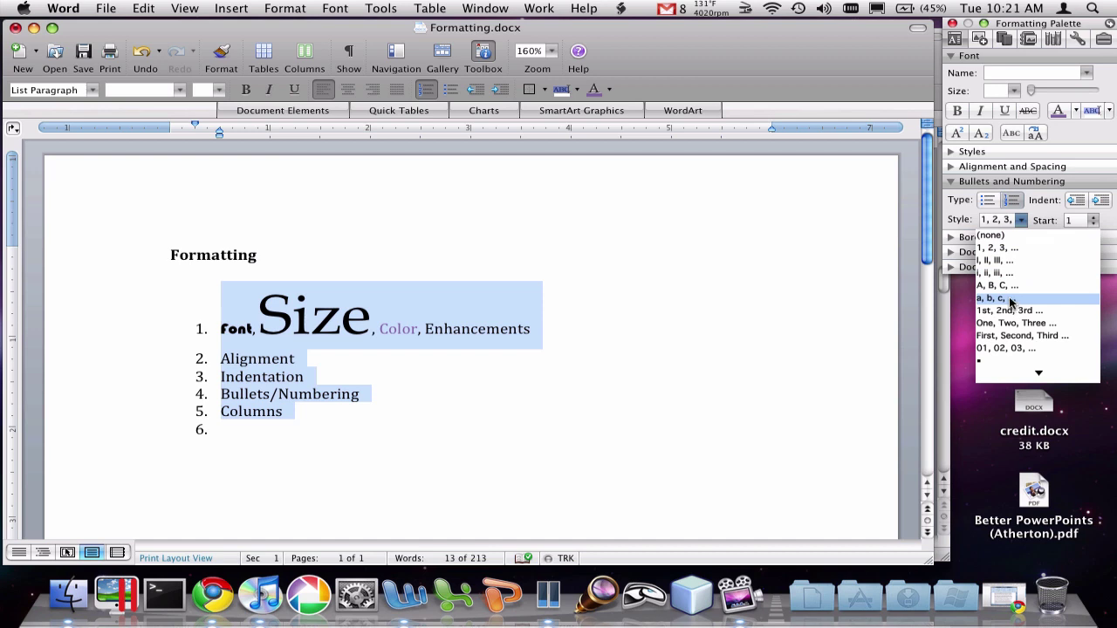
left_click(1021, 223)
left_click(1076, 220)
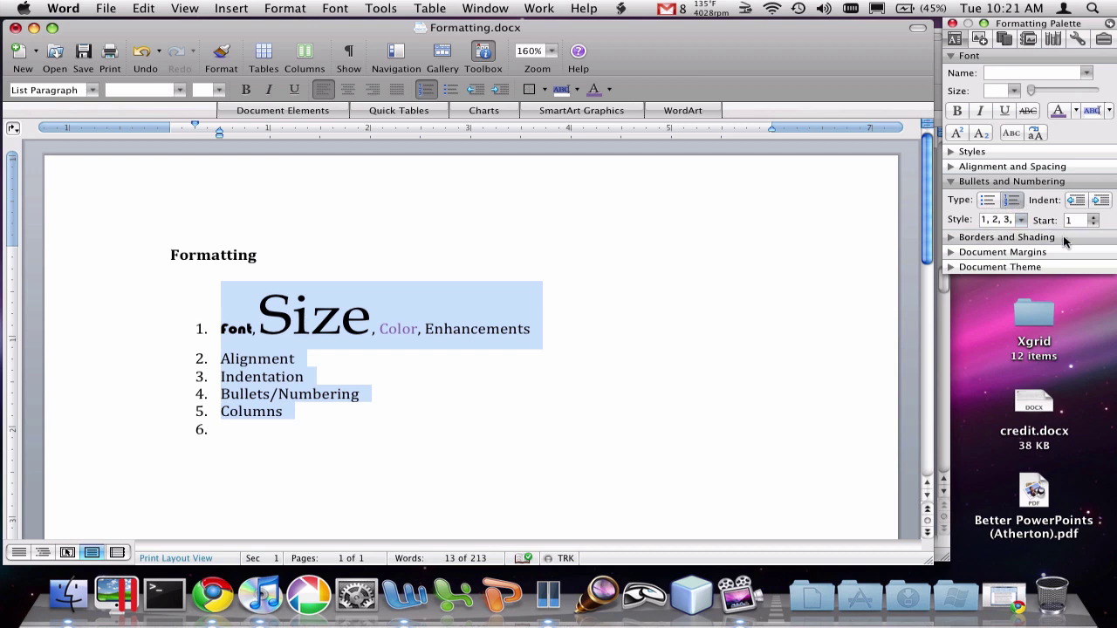
Step: Remove the empty sixth item from the numbered list
left_click(322, 414)
key("Delete")
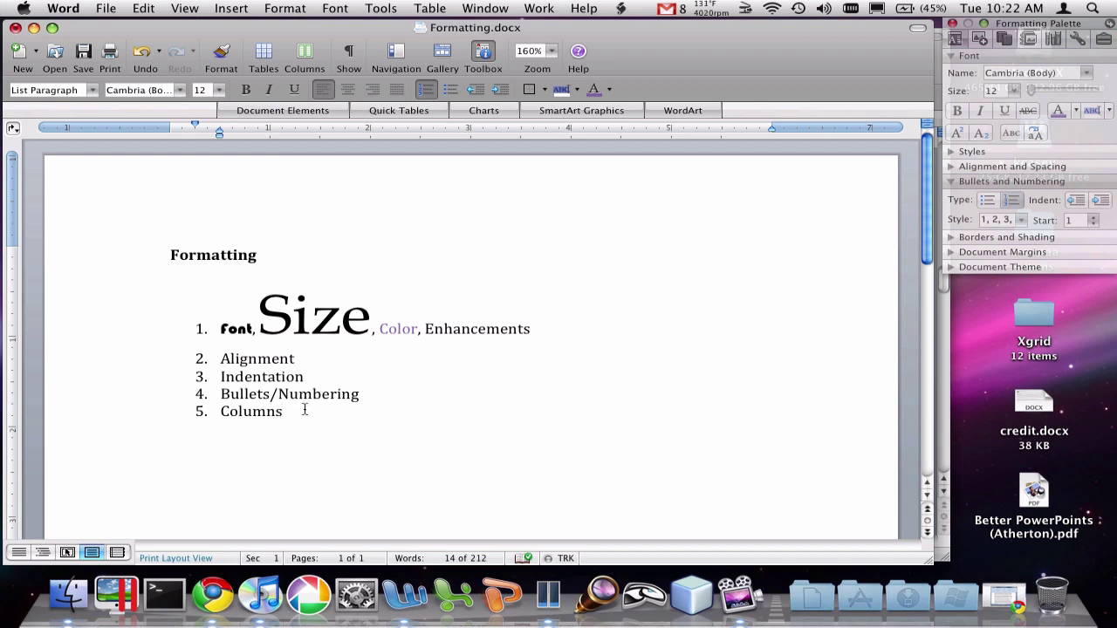
Step: Lay out the five numbered topics in two columns
left_click_drag(304, 410, 210, 338)
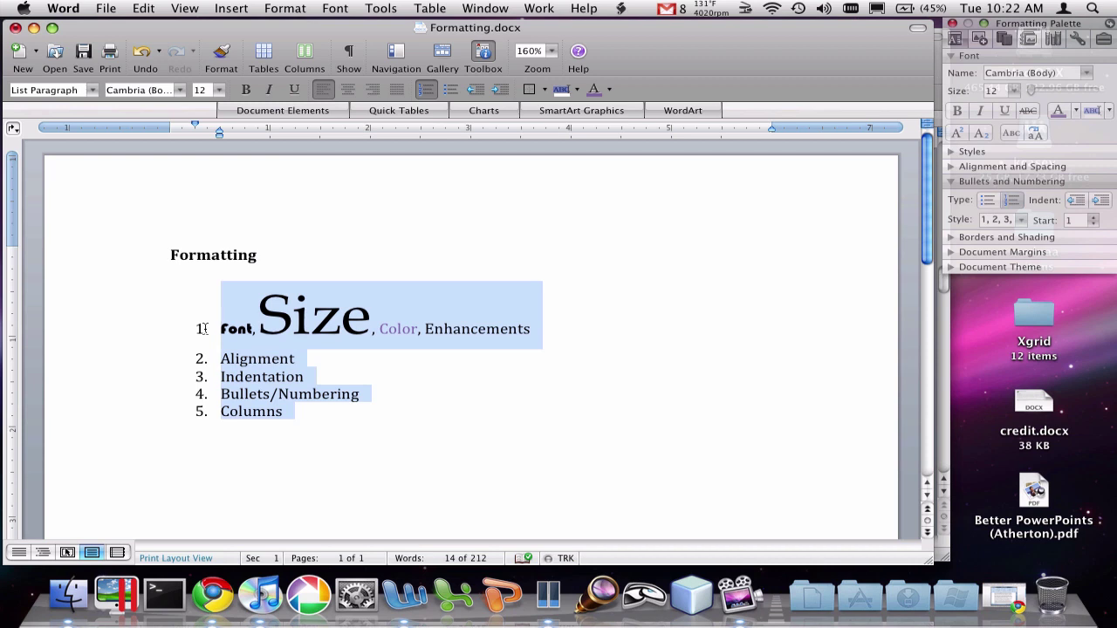
left_click(304, 55)
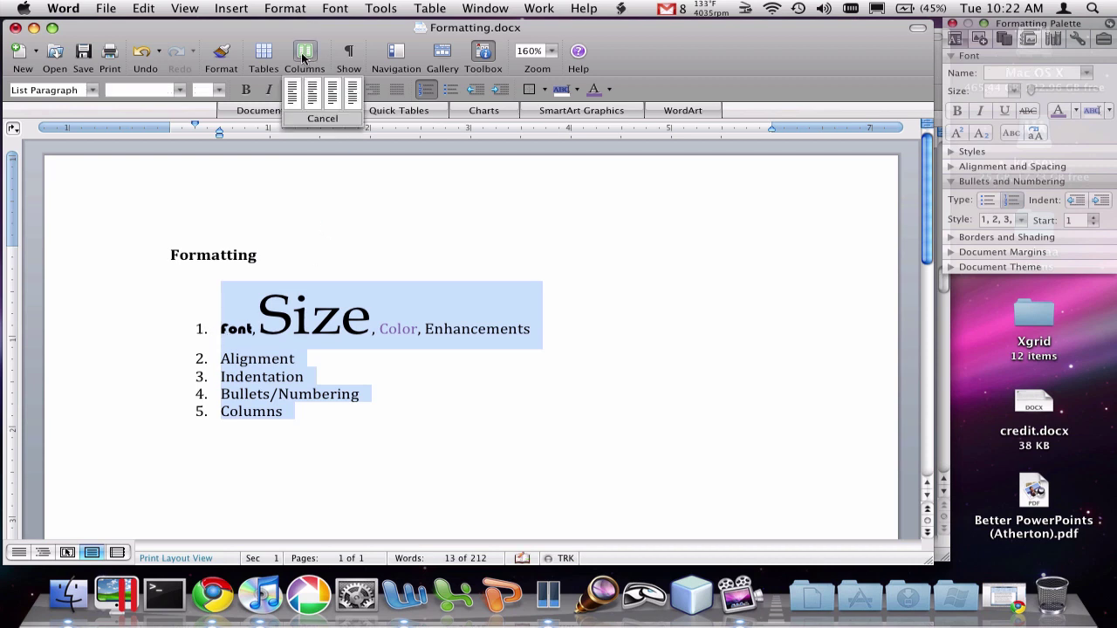
left_click(321, 107)
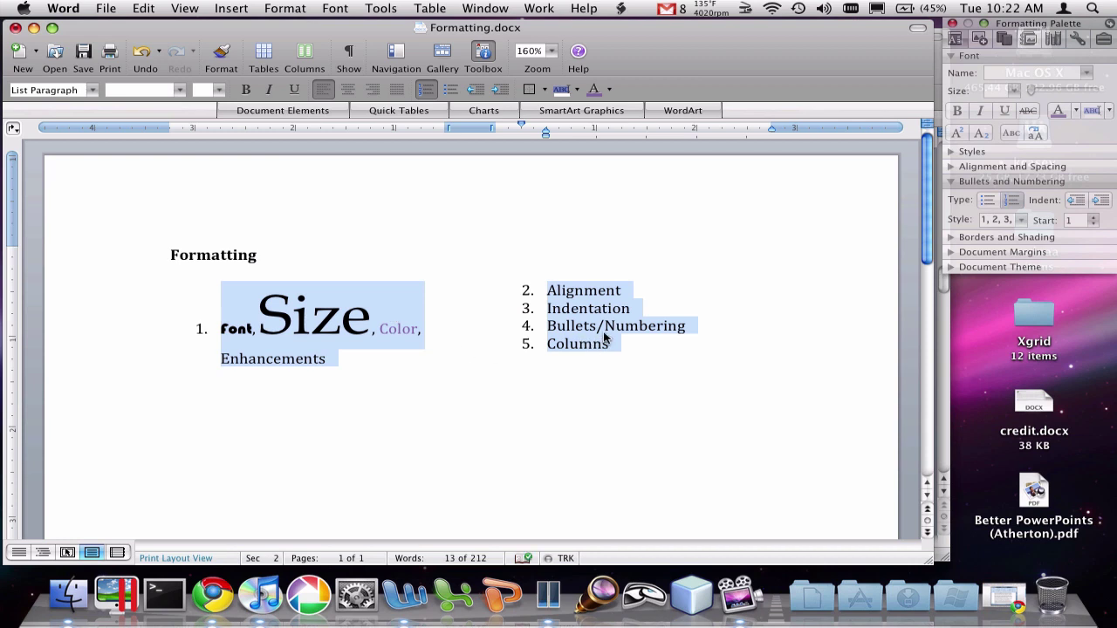
Step: Set the font size of the word "Size" in the first list item to 12
double_click(291, 325)
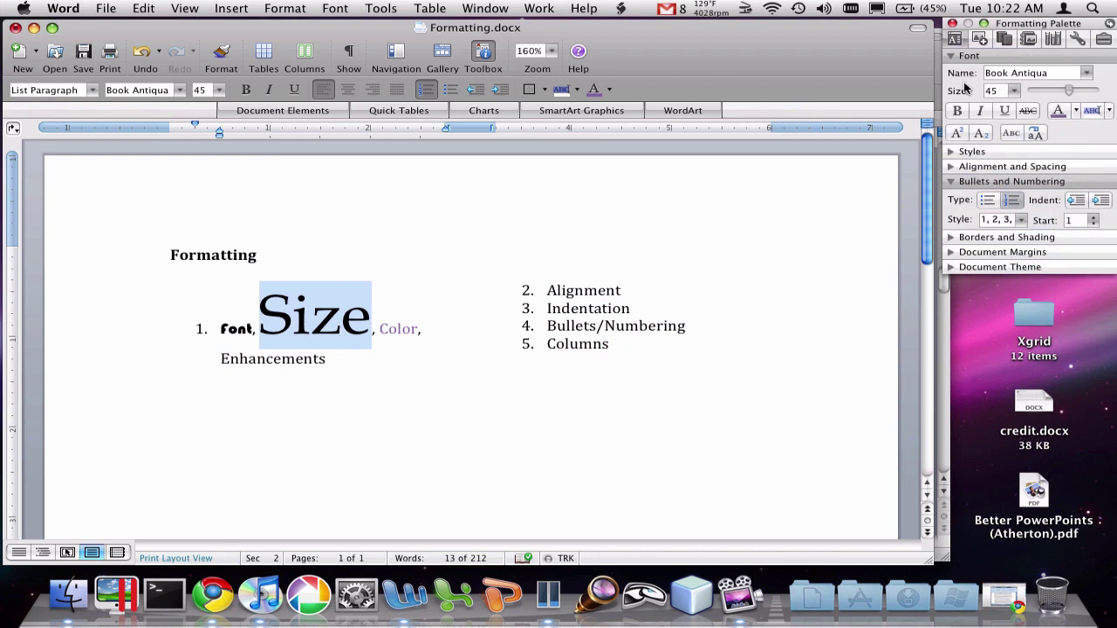
left_click(1014, 91)
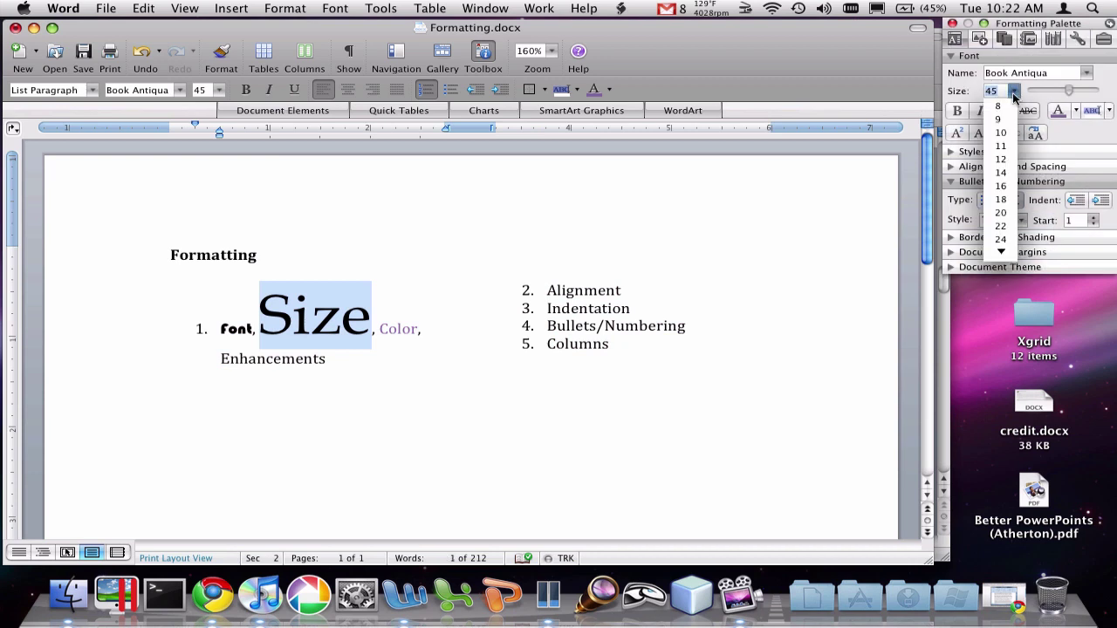
left_click(1003, 163)
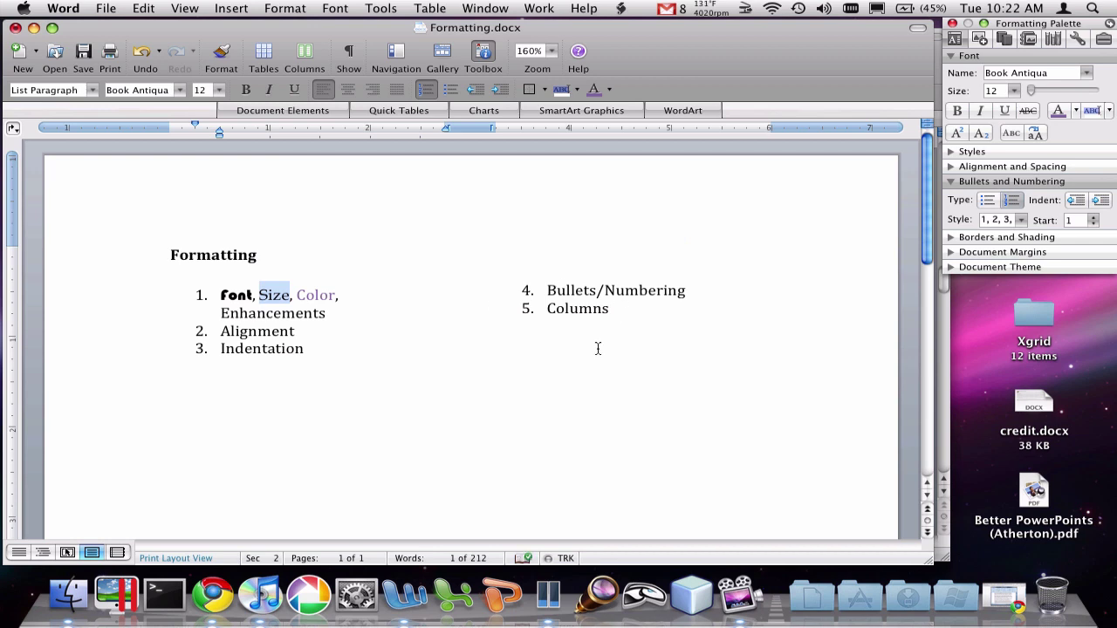
scroll(596, 345, "down", 1)
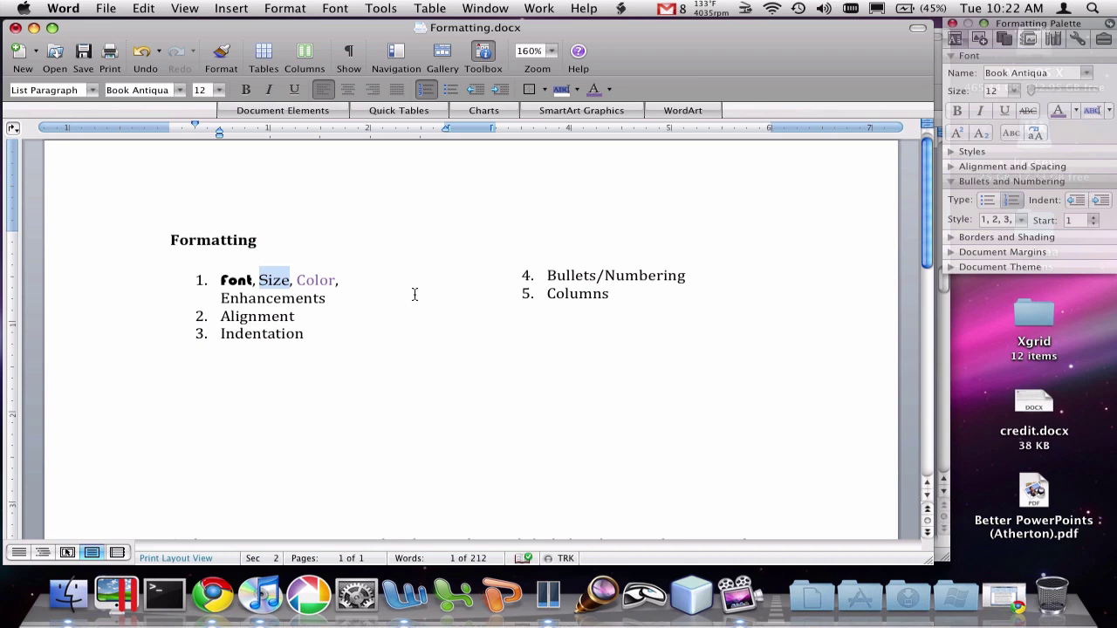
scroll(414, 294, "down", 10)
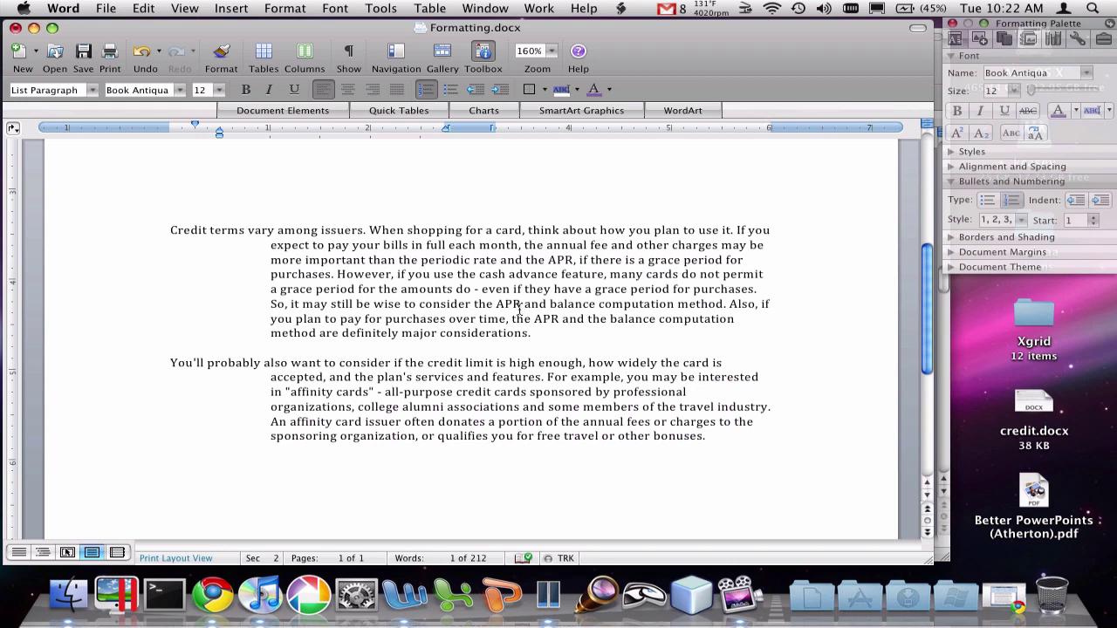
left_click(483, 319)
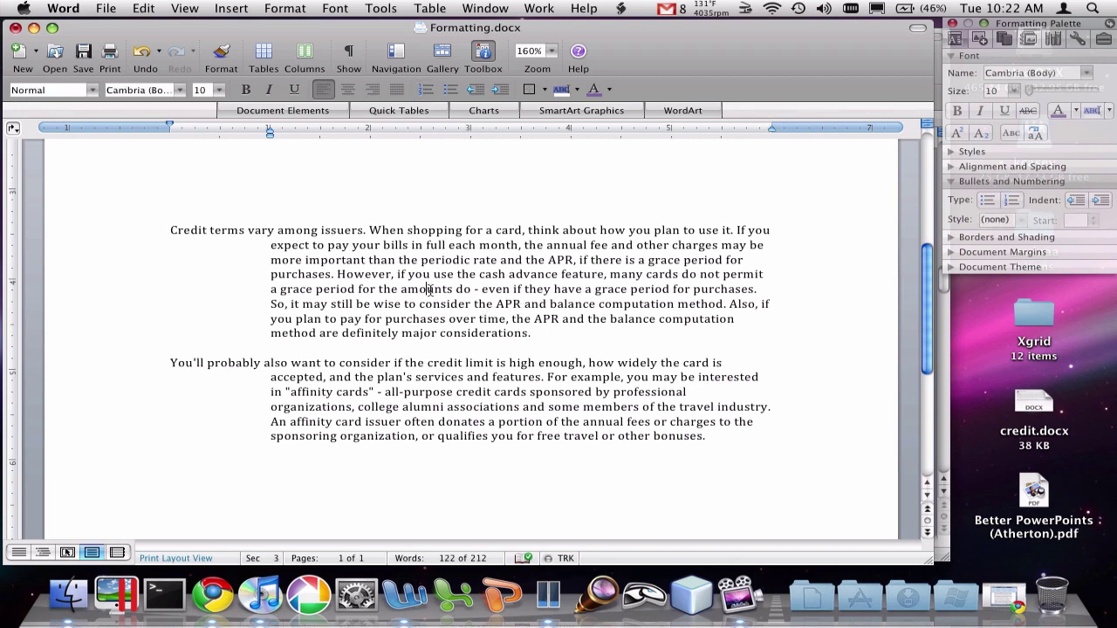
scroll(431, 288, "up", 5)
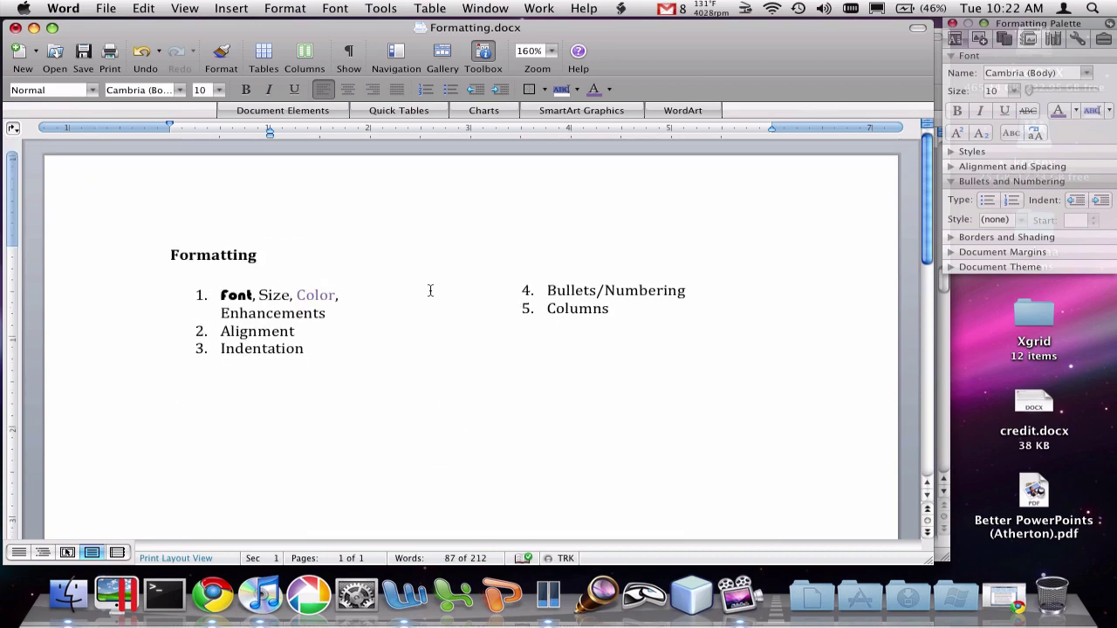